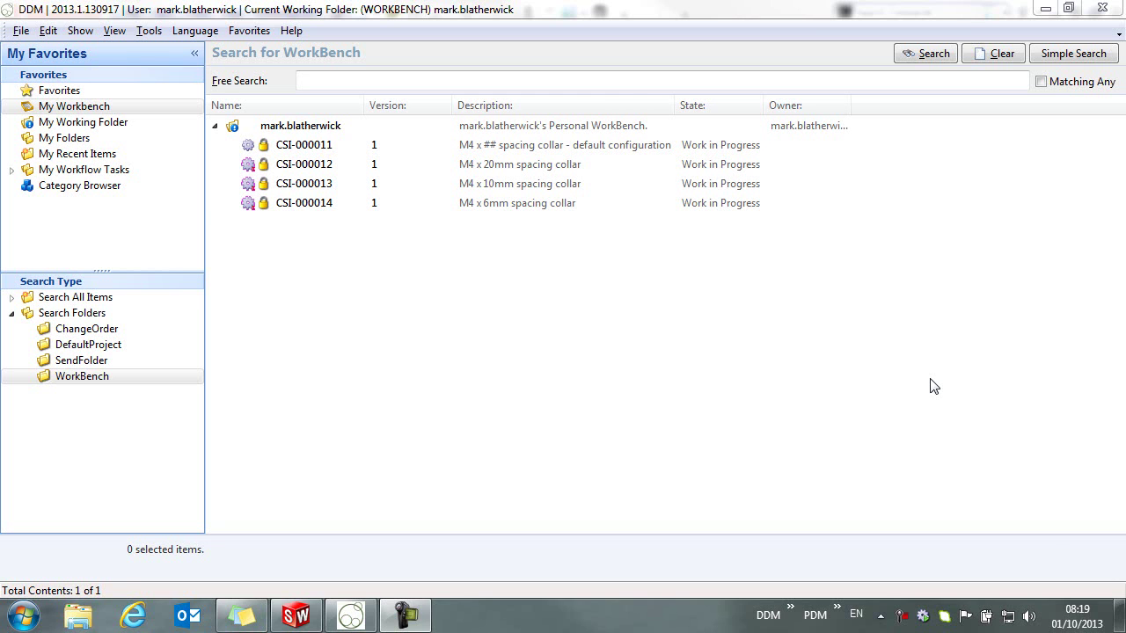
Step: Re-login to DDM Administration as administrator
{"action": "left_click", "coordinate": [150, 31]}
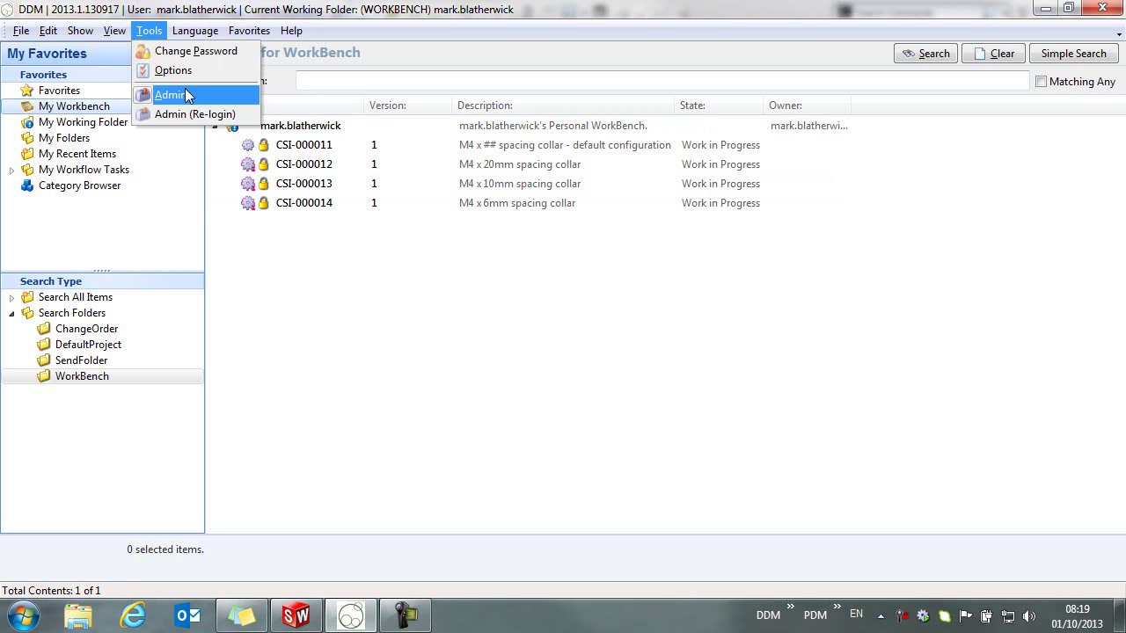
{"action": "left_click", "coordinate": [204, 114]}
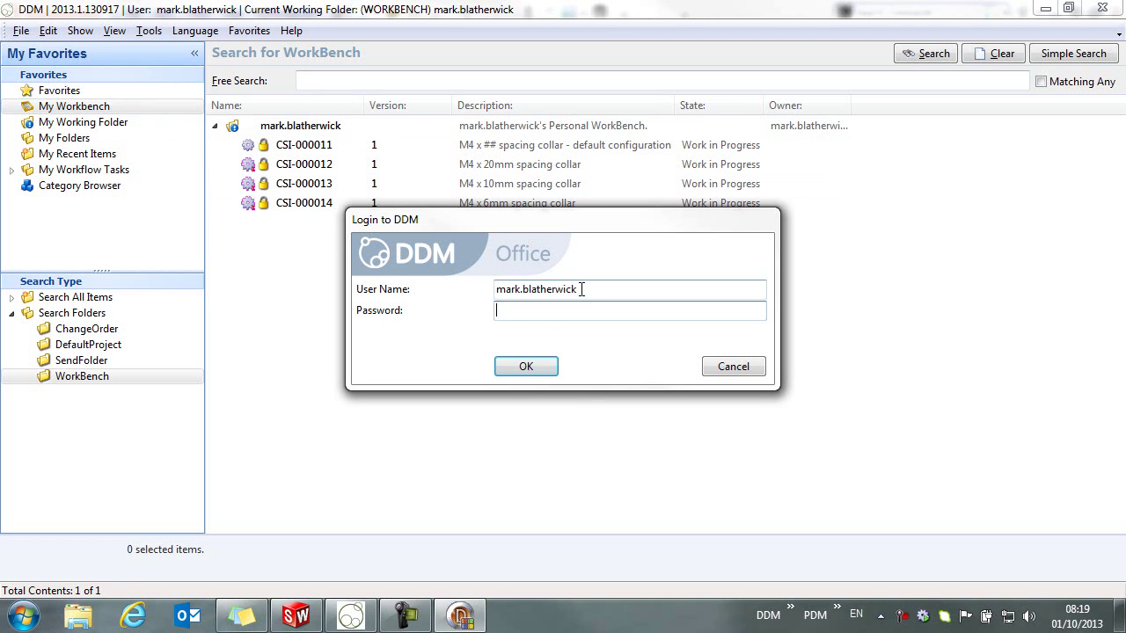
{"action": "double_click", "coordinate": [581, 289]}
{"action": "type", "text": "adminis"}
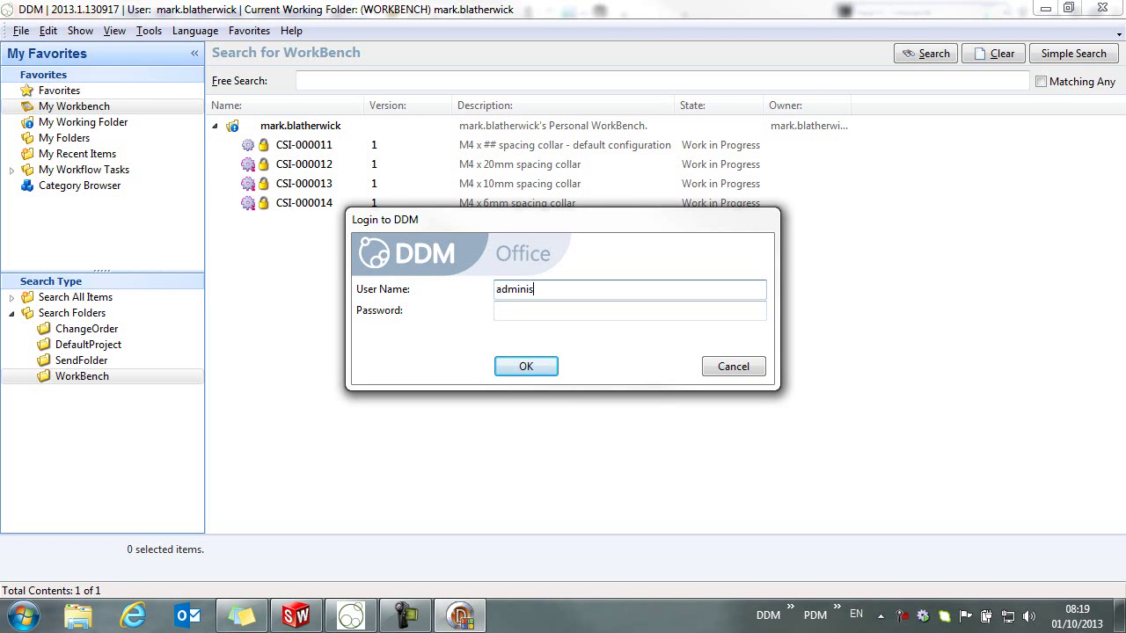
{"action": "type", "text": "trator"}
{"action": "key", "text": "Return"}
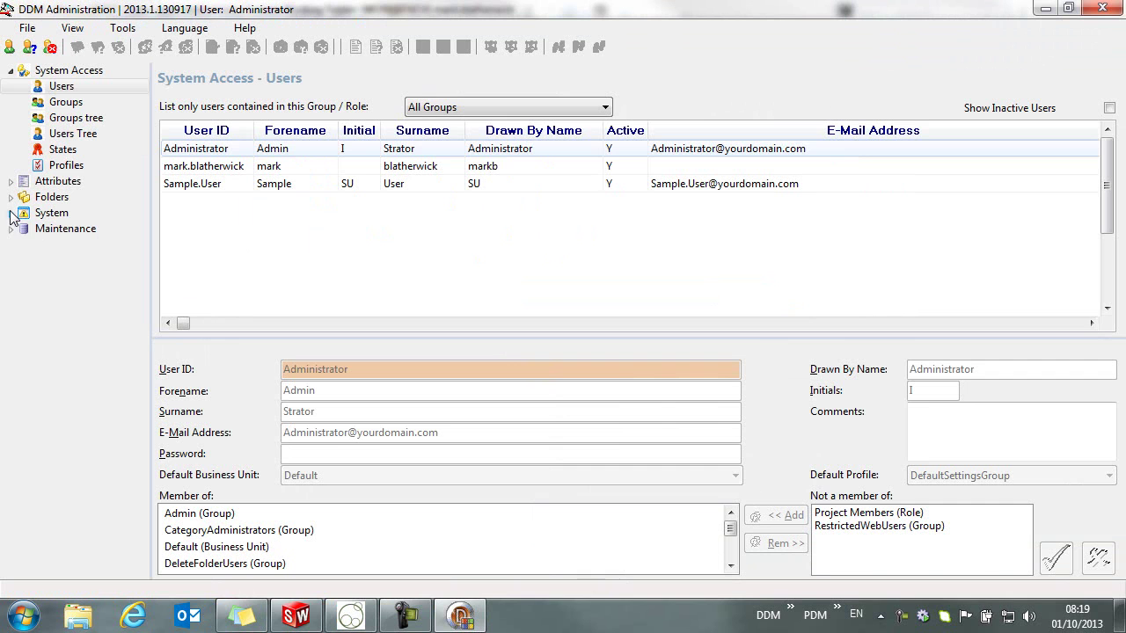
Step: Enable 'Prevent users modifying items locked in group-owned folders' in System Security
{"action": "left_click", "coordinate": [11, 212]}
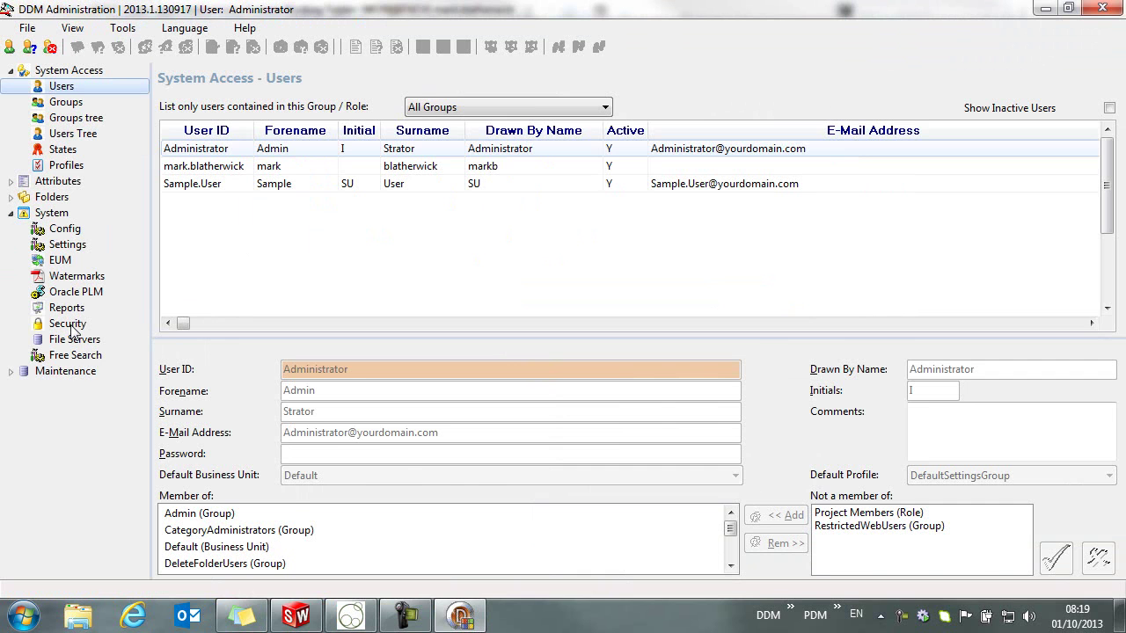
{"action": "left_click", "coordinate": [70, 323]}
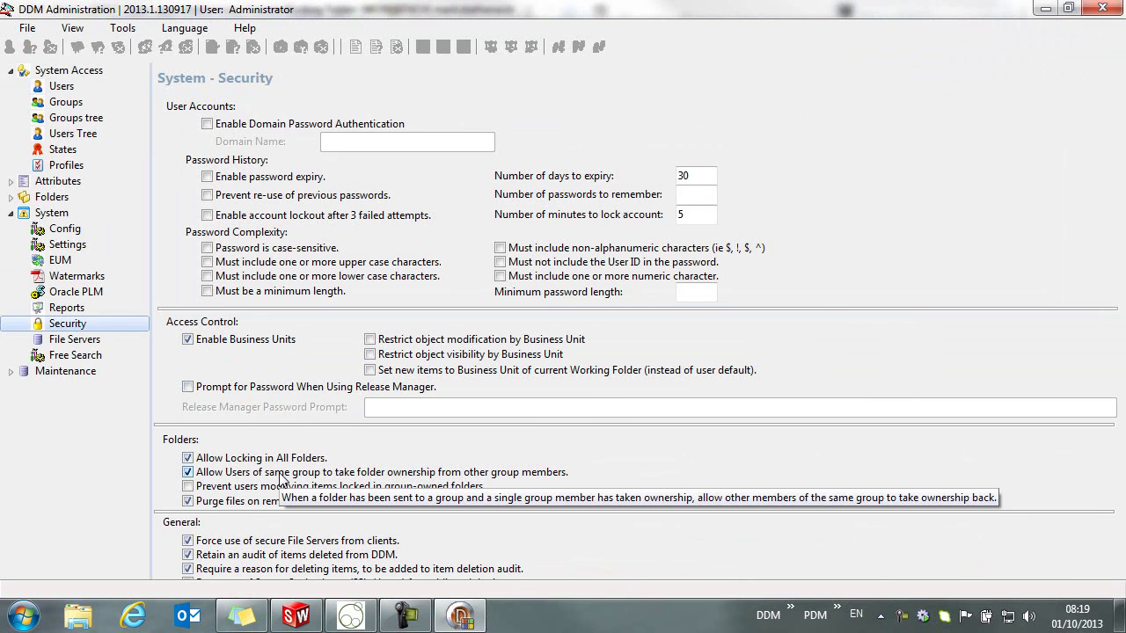
{"action": "left_click", "coordinate": [191, 489]}
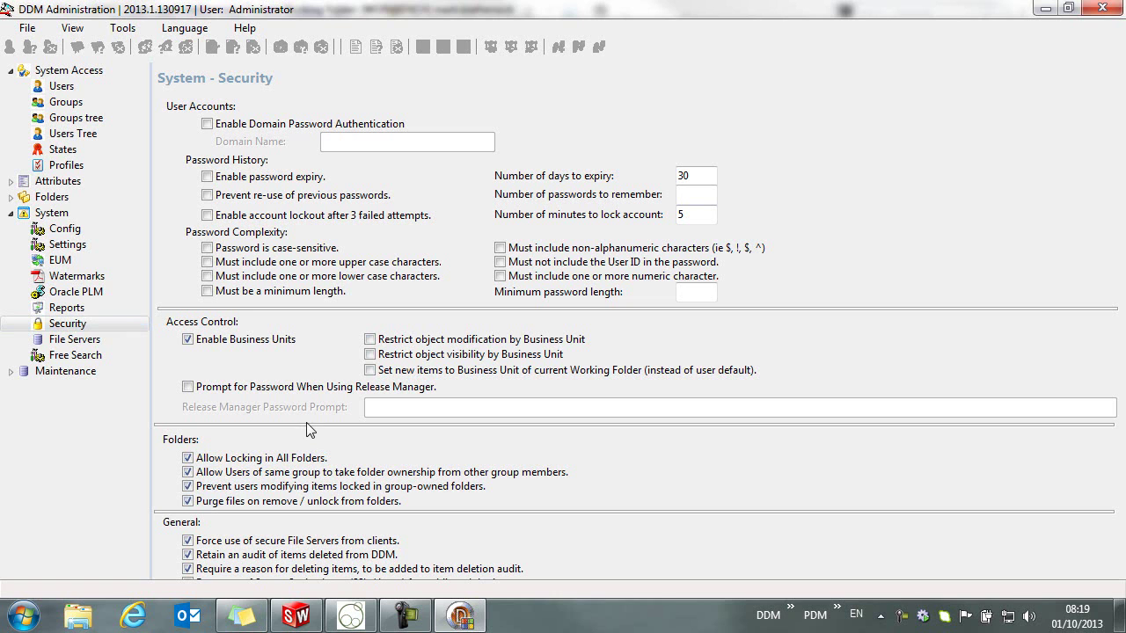
{"action": "left_click", "coordinate": [11, 197]}
{"action": "left_click", "coordinate": [75, 214]}
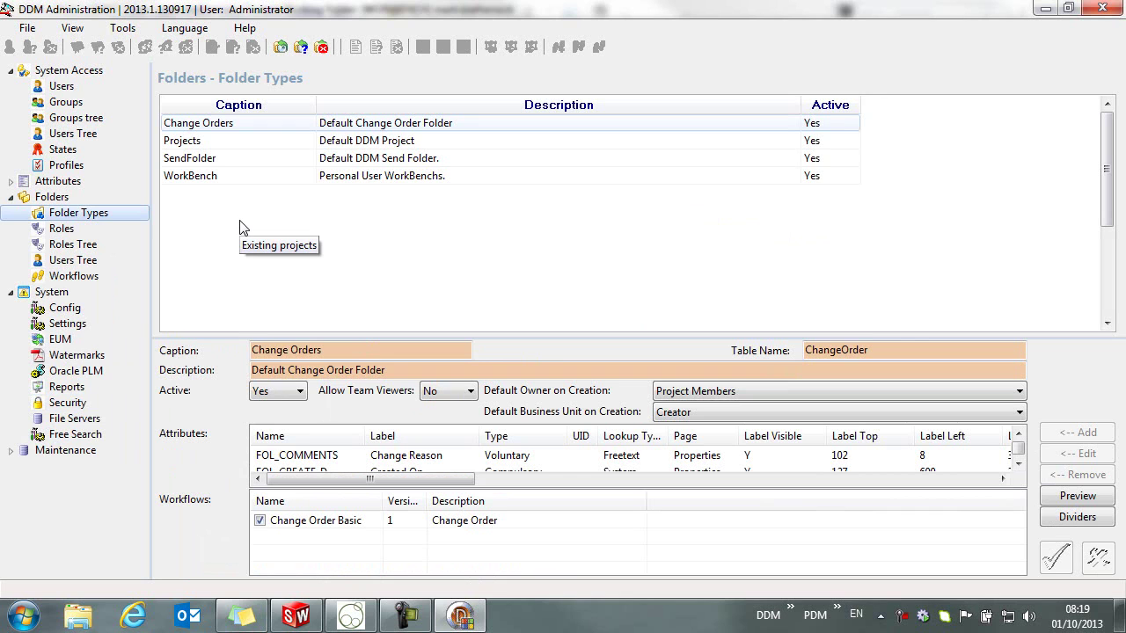
Step: Add a role named 'Librarians' under Folders > Roles with the current user as member
{"action": "left_click", "coordinate": [397, 144]}
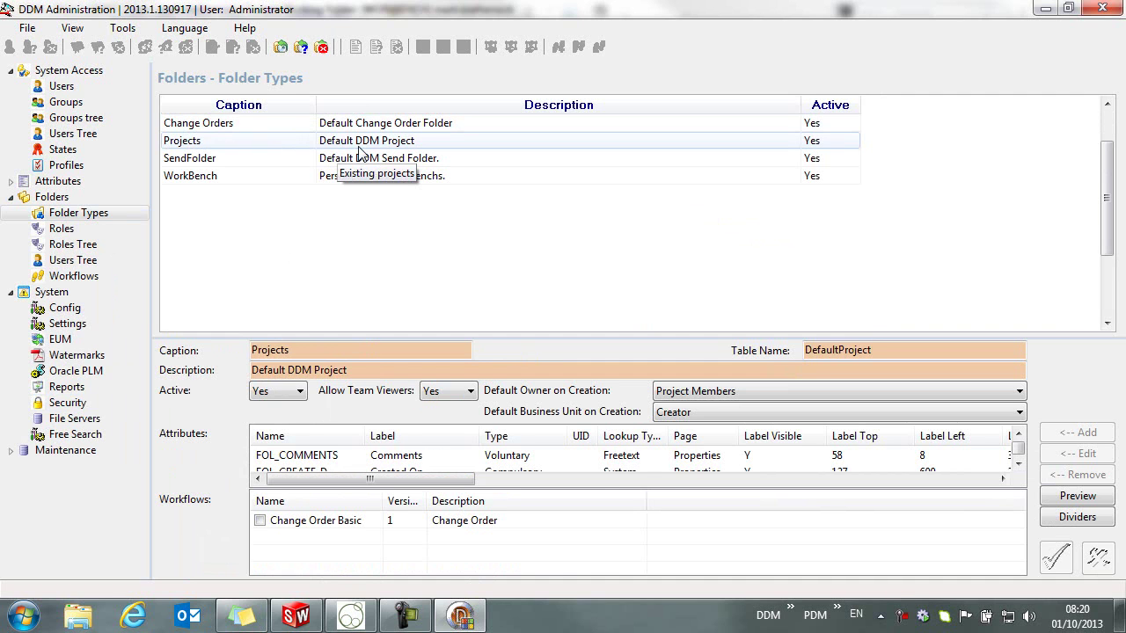
{"action": "left_click", "coordinate": [70, 231]}
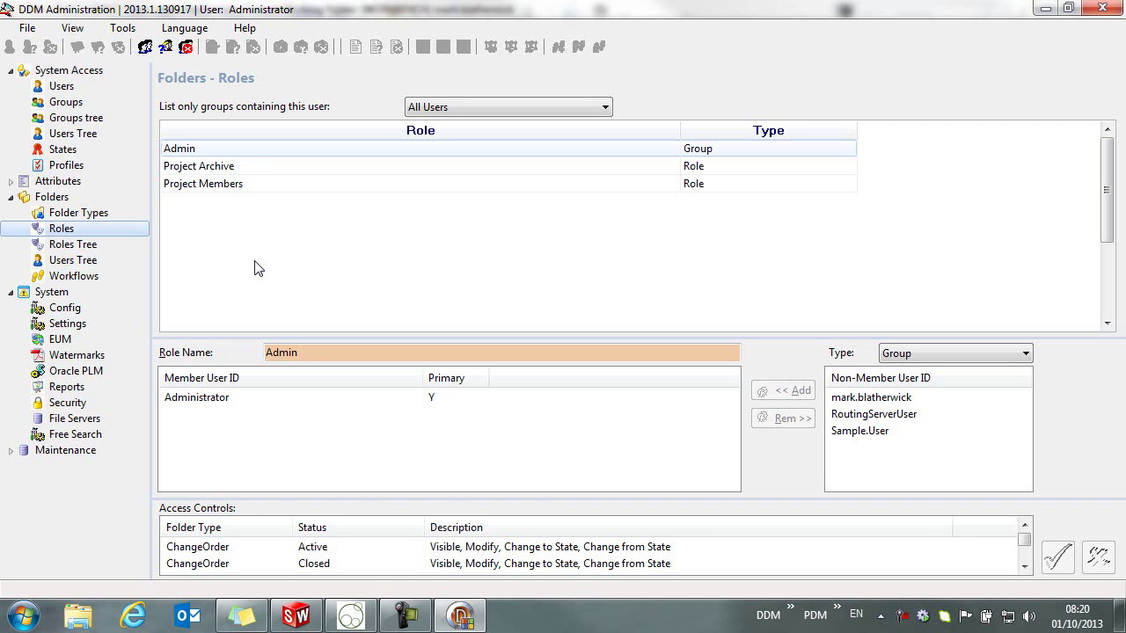
{"action": "right_click", "coordinate": [252, 224]}
{"action": "left_click", "coordinate": [286, 231]}
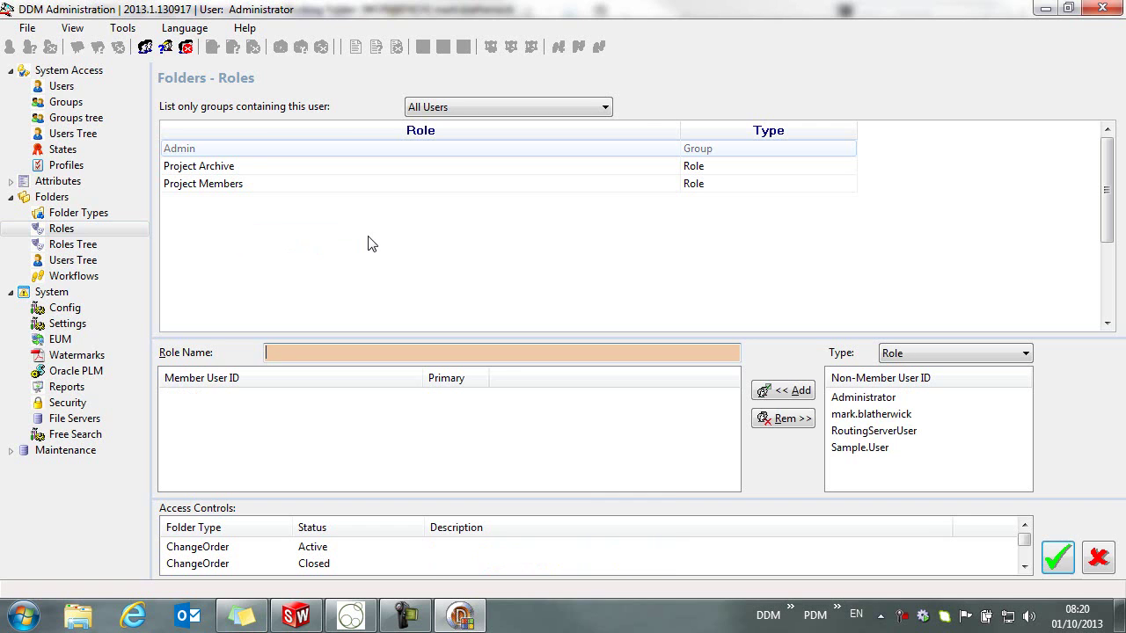
{"action": "type", "text": "Librarians"}
{"action": "left_click", "coordinate": [871, 414]}
{"action": "double_click", "coordinate": [875, 416]}
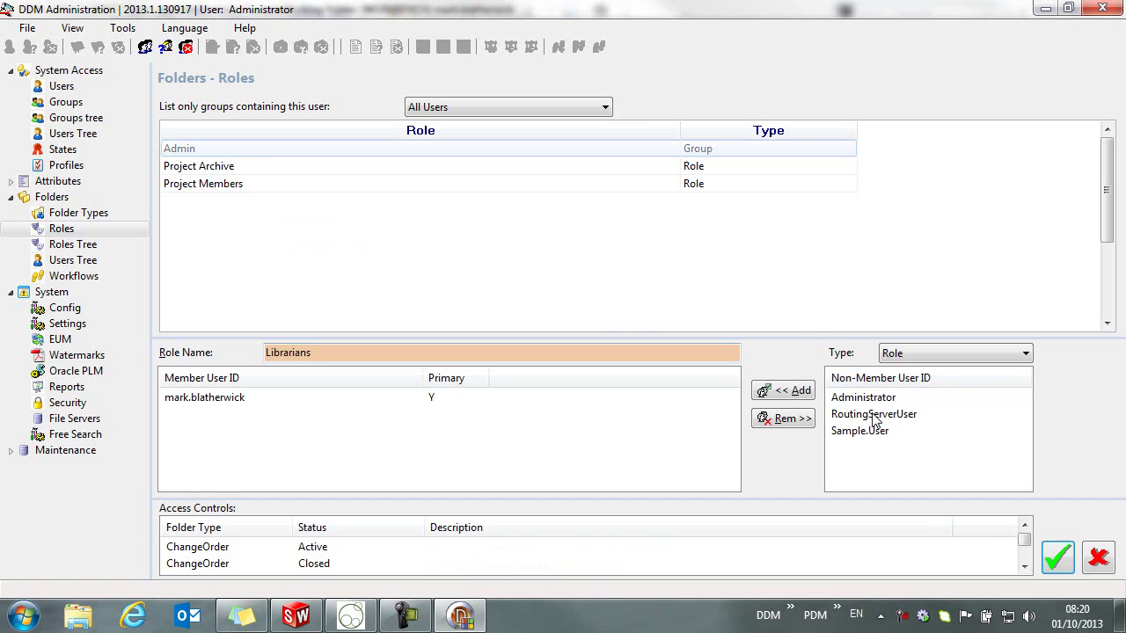
{"action": "left_click_drag", "start_coordinate": [628, 335], "coordinate": [621, 239]}
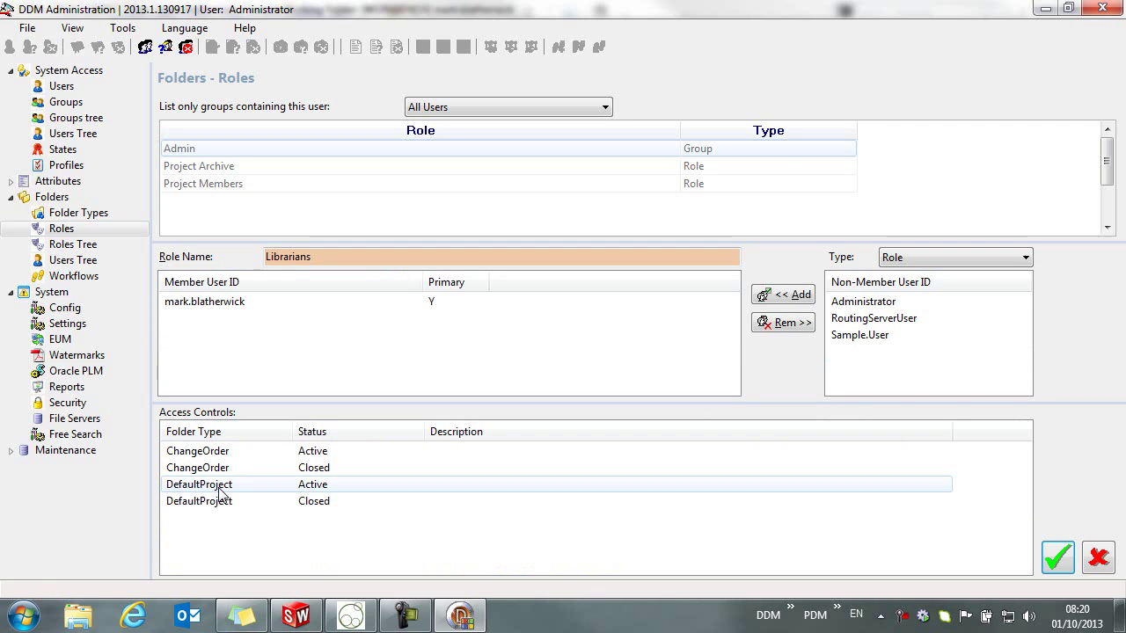
Step: Give Librarians Visible and Modify rights on DefaultProject/Active, save the role, and return to DDM
{"action": "double_click", "coordinate": [318, 491]}
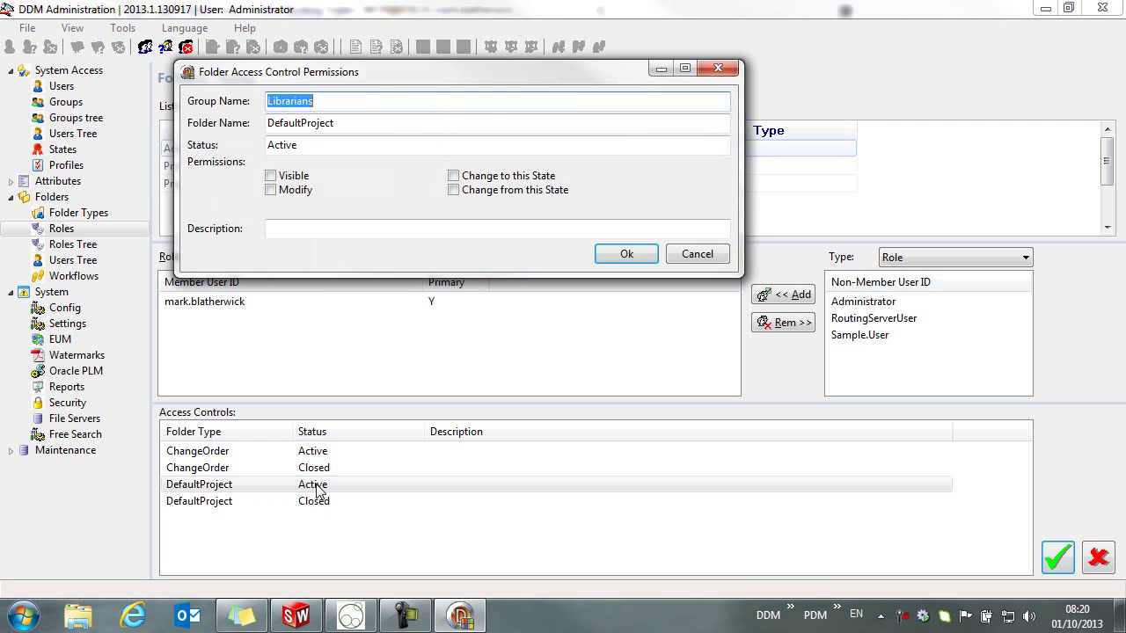
{"action": "left_click", "coordinate": [271, 176]}
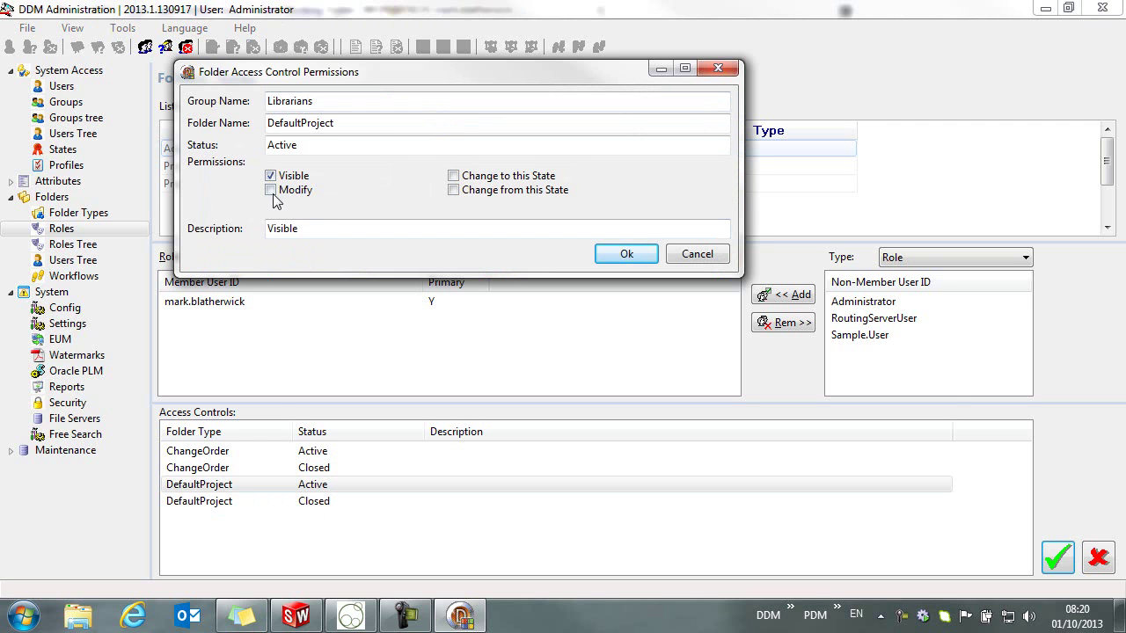
{"action": "left_click", "coordinate": [271, 190]}
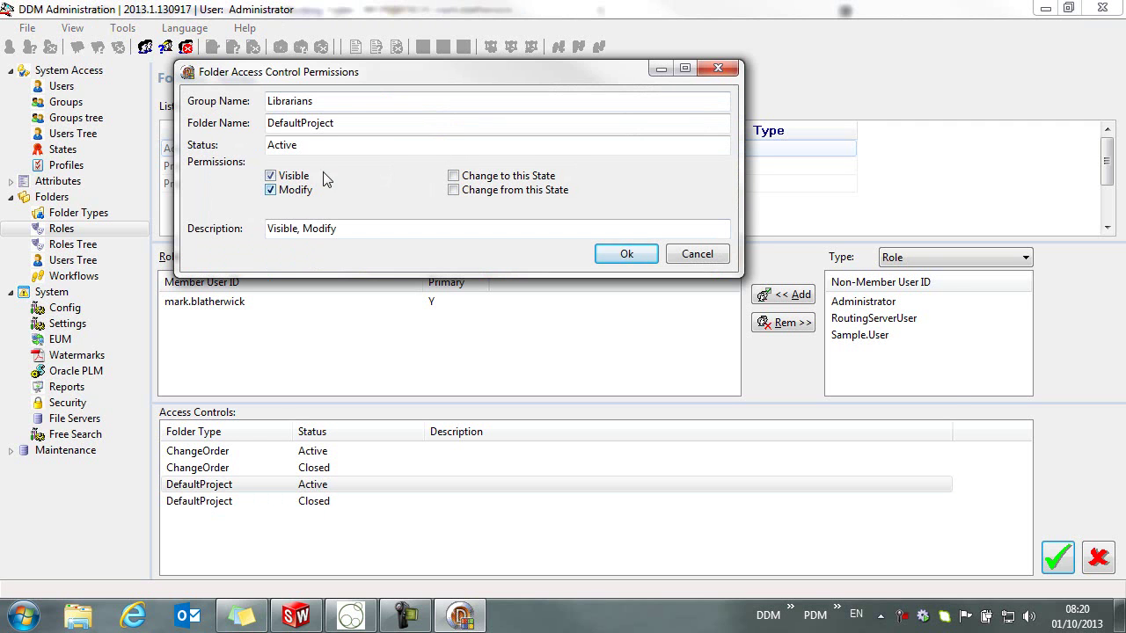
{"action": "left_click", "coordinate": [625, 254]}
{"action": "left_click", "coordinate": [1052, 563]}
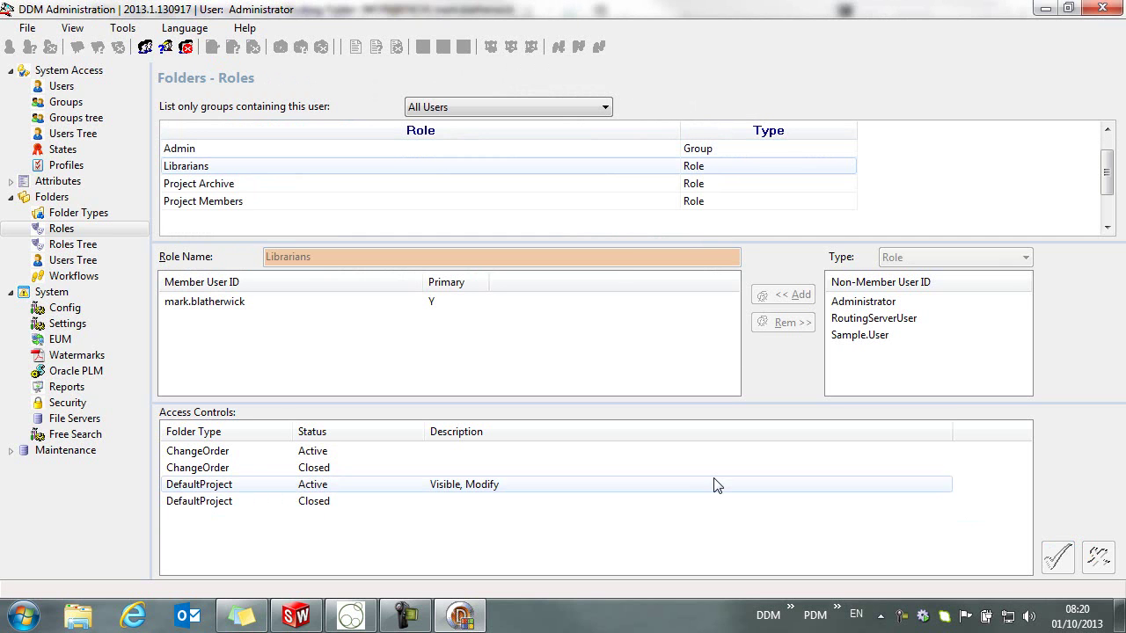
{"action": "left_click", "coordinate": [1045, 8]}
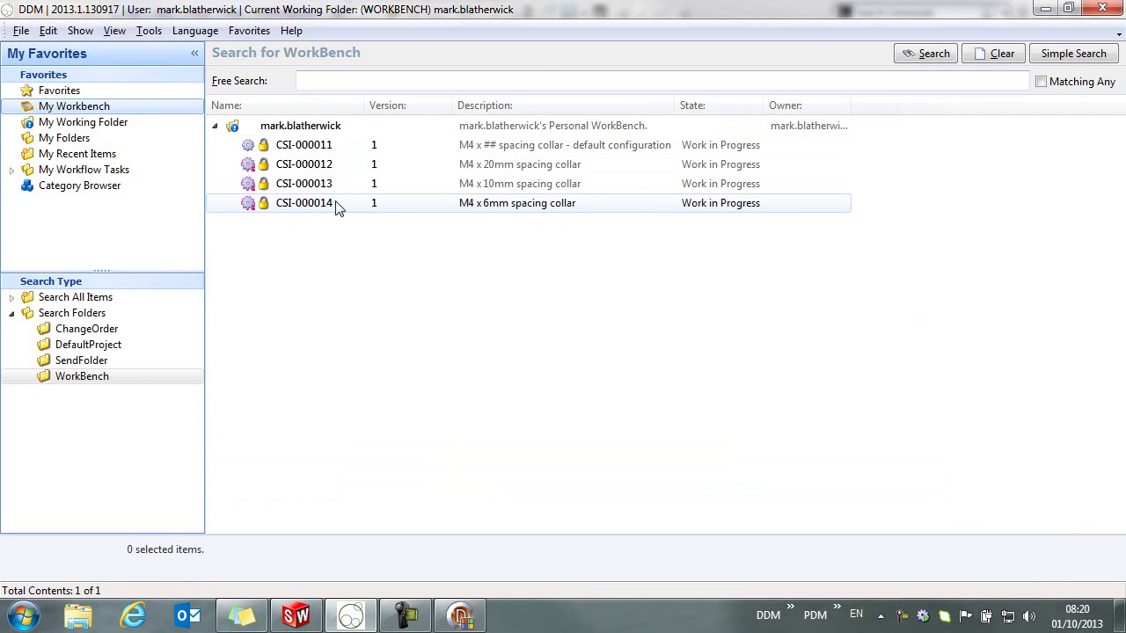
Step: Create a DefaultProject folder named 'Library' described as 'Library of Standard Items'
{"action": "left_click", "coordinate": [95, 352]}
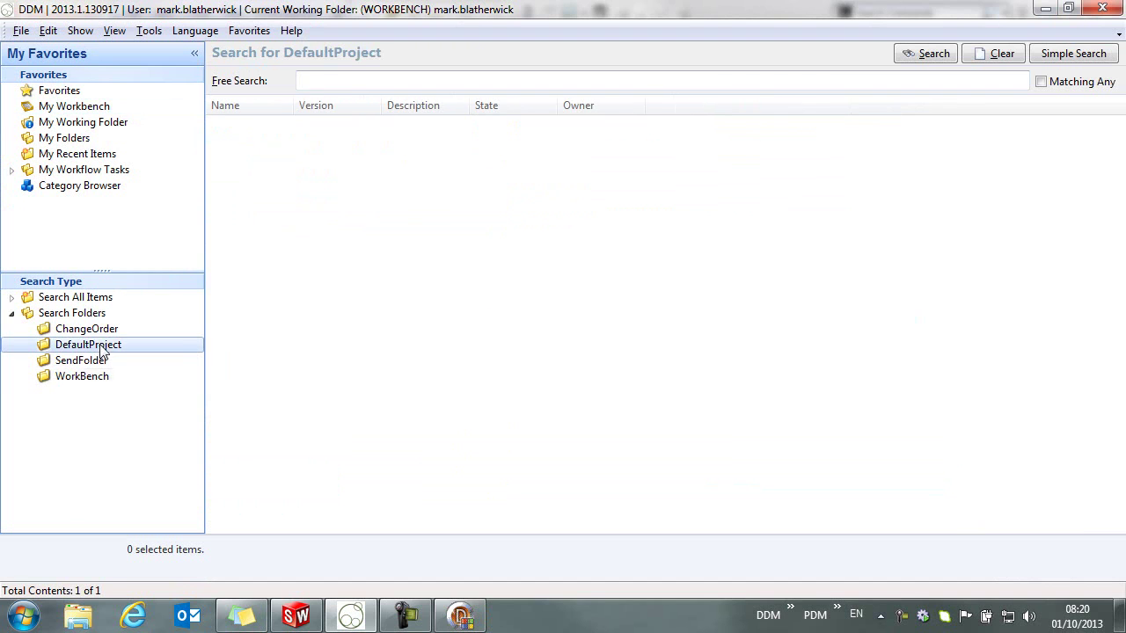
{"action": "right_click", "coordinate": [101, 351]}
{"action": "left_click", "coordinate": [140, 357]}
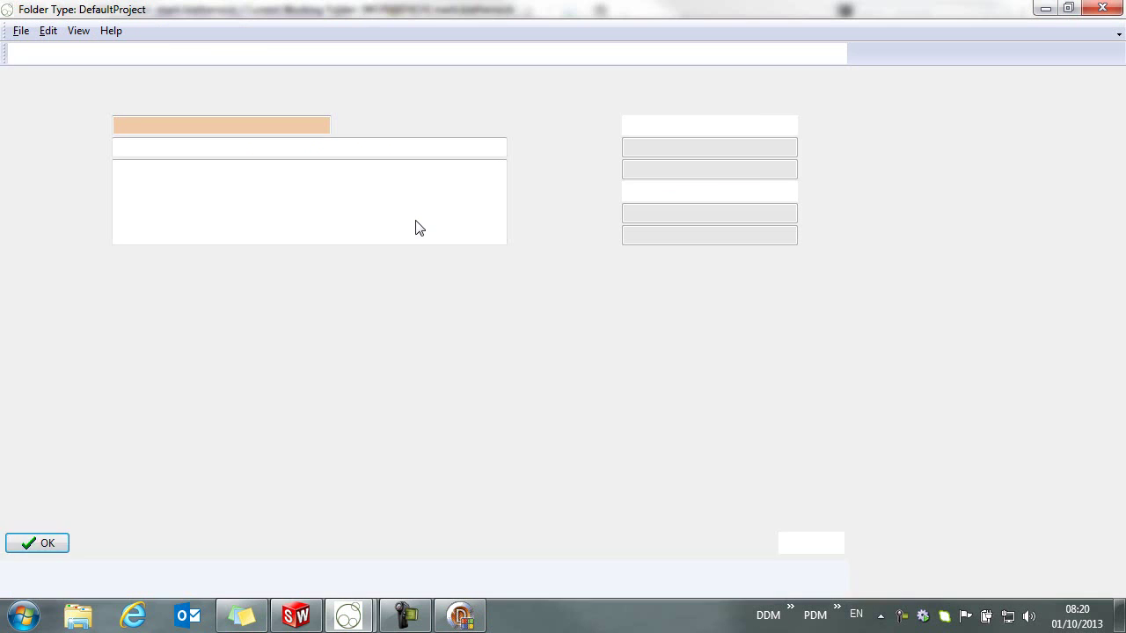
{"action": "left_click", "coordinate": [246, 125]}
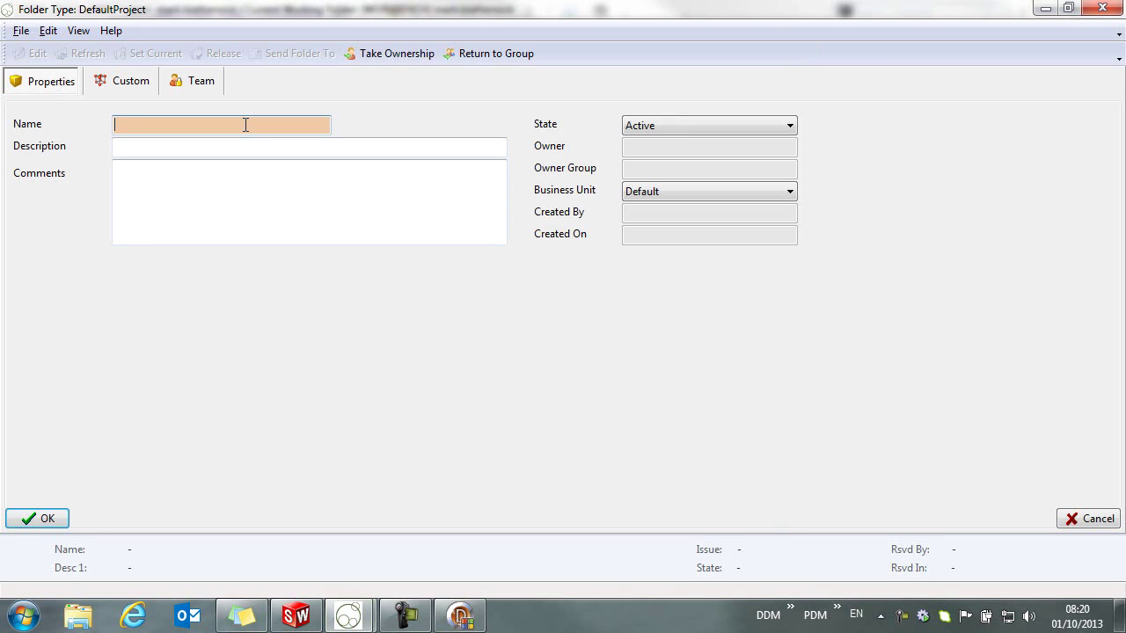
{"action": "type", "text": "Library"}
{"action": "left_click", "coordinate": [240, 145]}
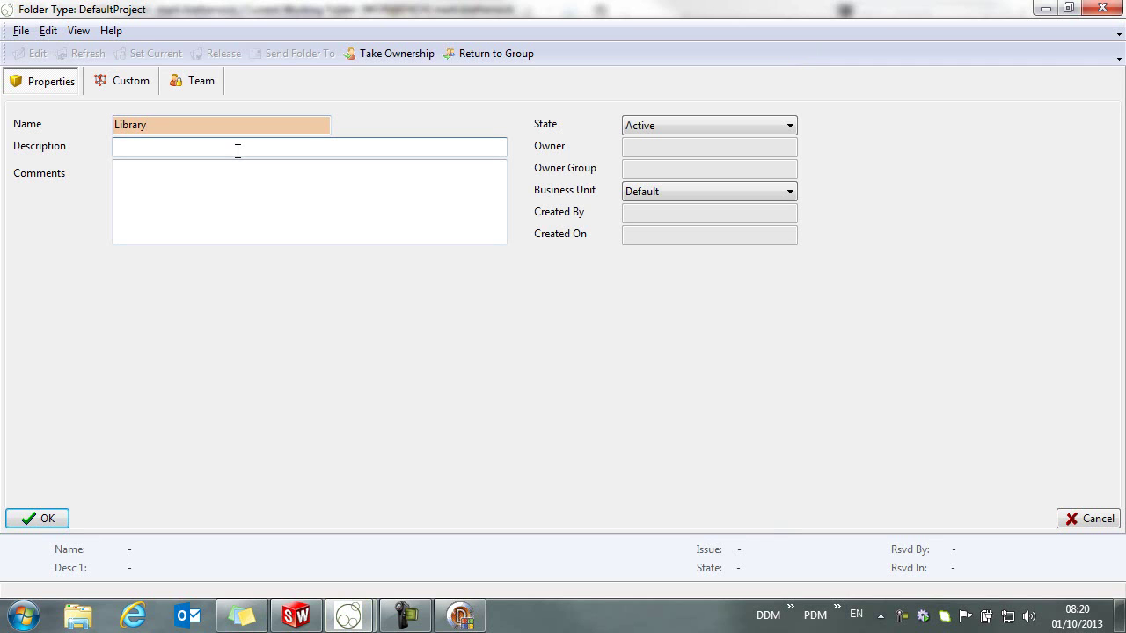
{"action": "type", "text": "Library of Standard Items"}
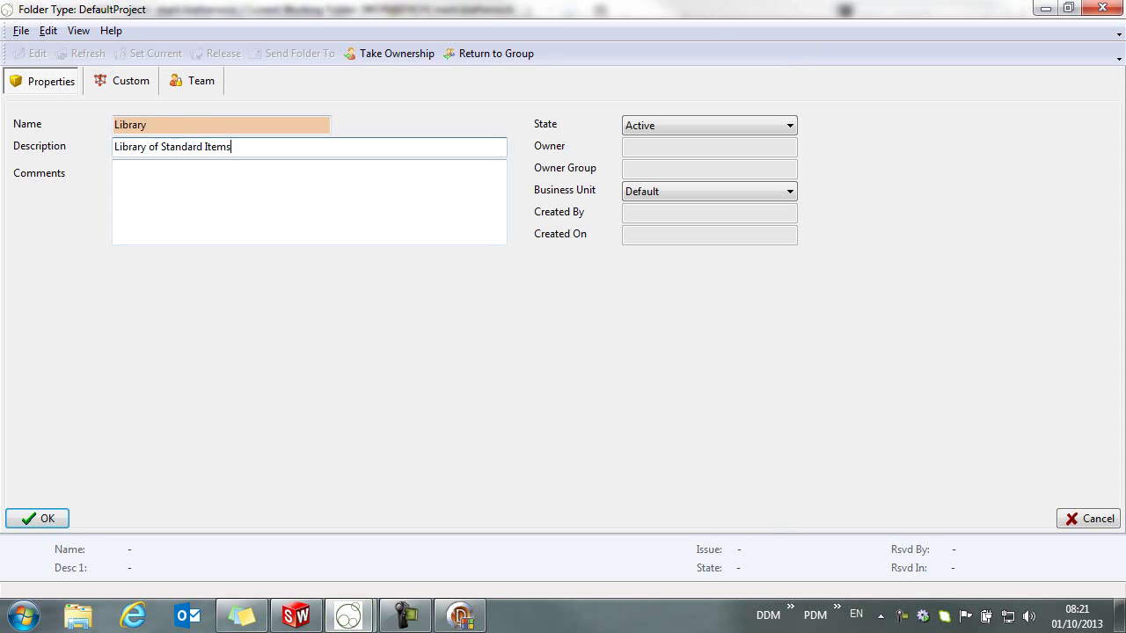
{"action": "left_click", "coordinate": [37, 518]}
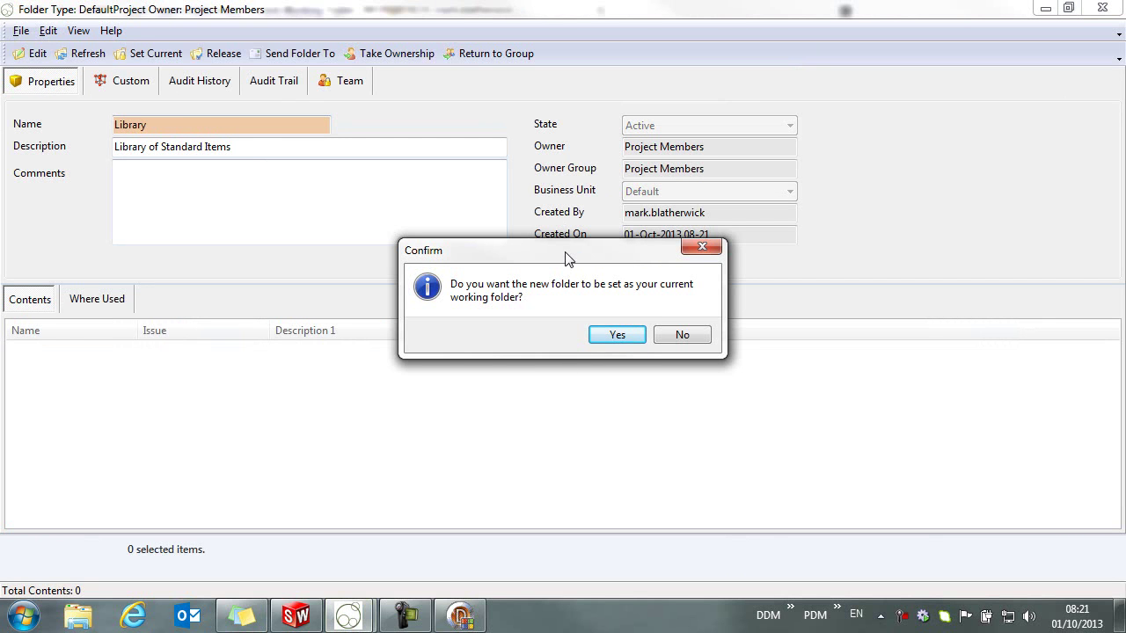
Step: Decline making Library the working folder, then send it to the Librarians role
{"action": "left_click", "coordinate": [689, 337]}
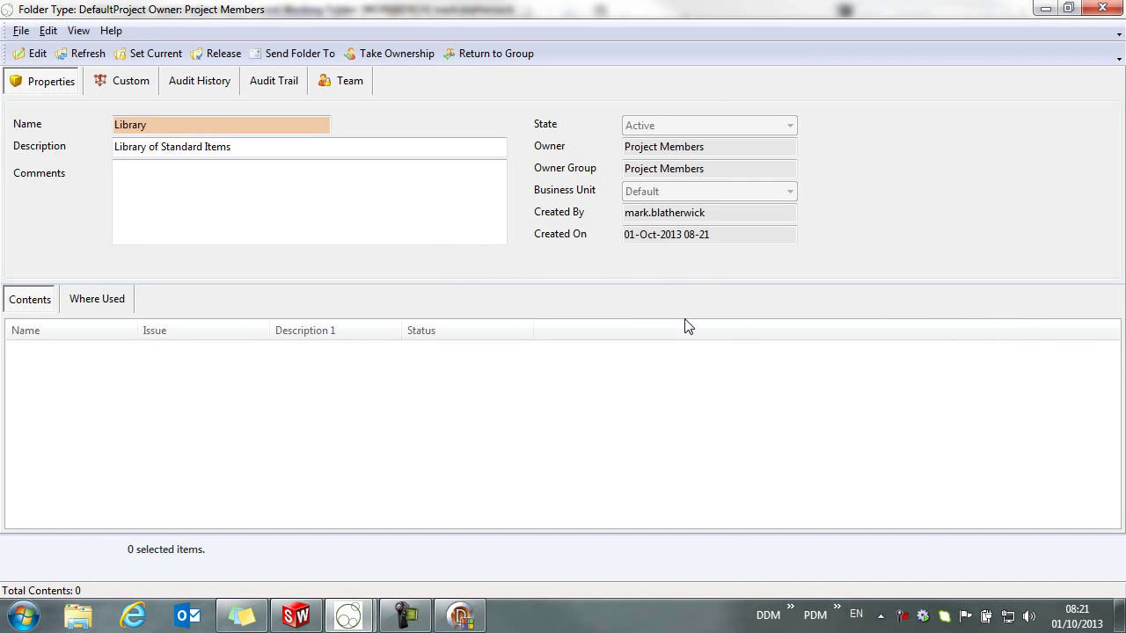
{"action": "left_click_drag", "start_coordinate": [705, 147], "coordinate": [625, 147]}
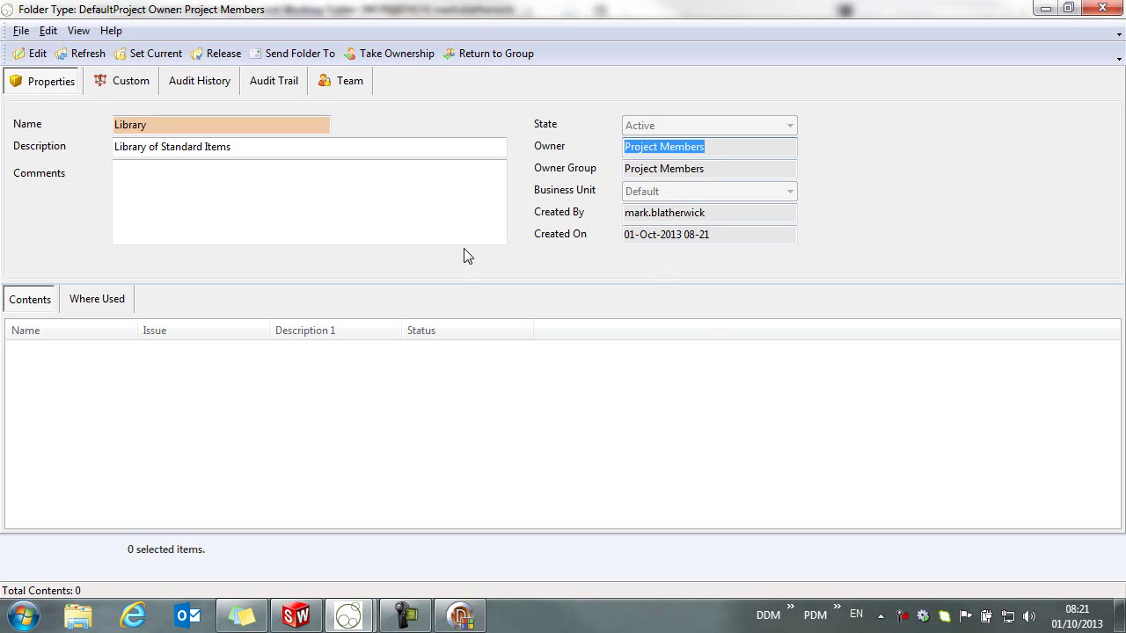
{"action": "left_click", "coordinate": [297, 54]}
{"action": "left_click", "coordinate": [508, 244]}
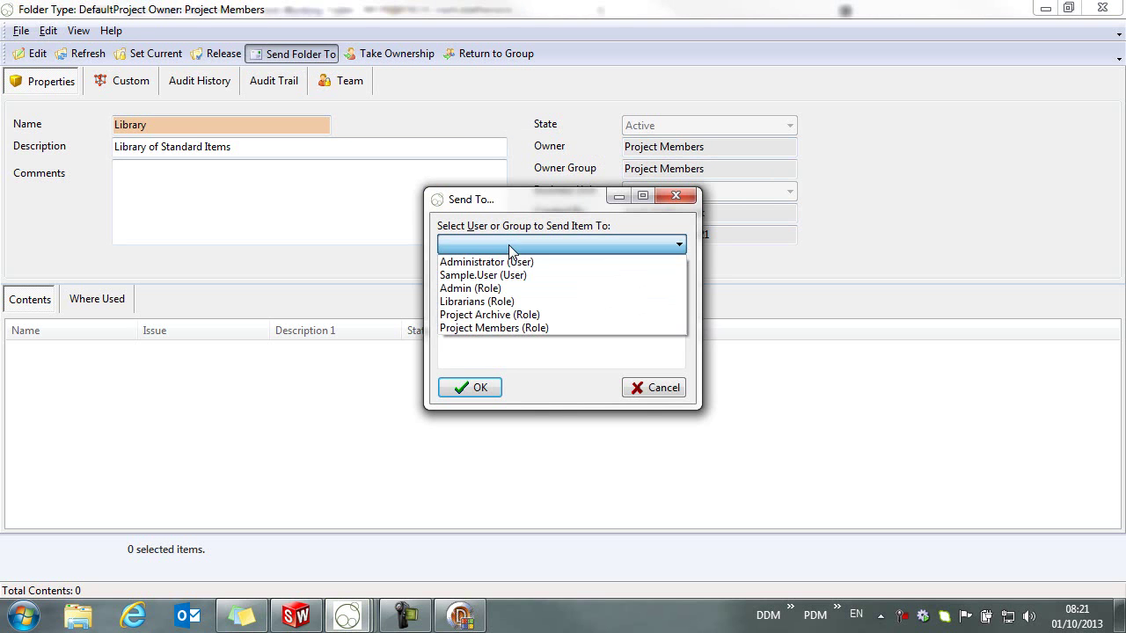
{"action": "left_click", "coordinate": [518, 301]}
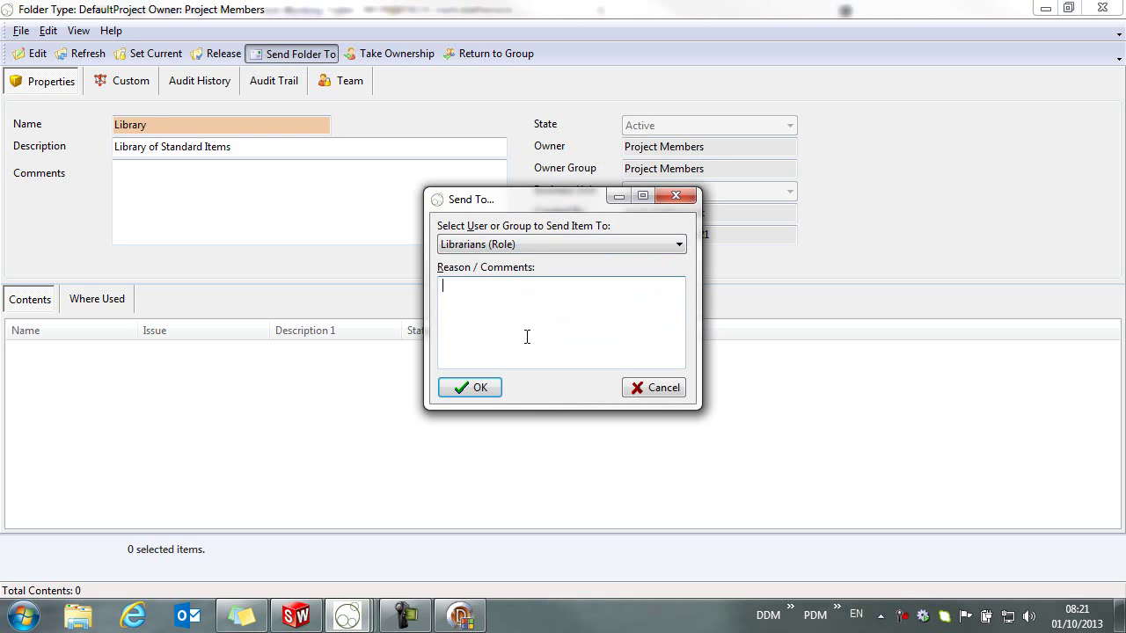
{"action": "type", "text": ".."}
{"action": "left_click", "coordinate": [468, 387]}
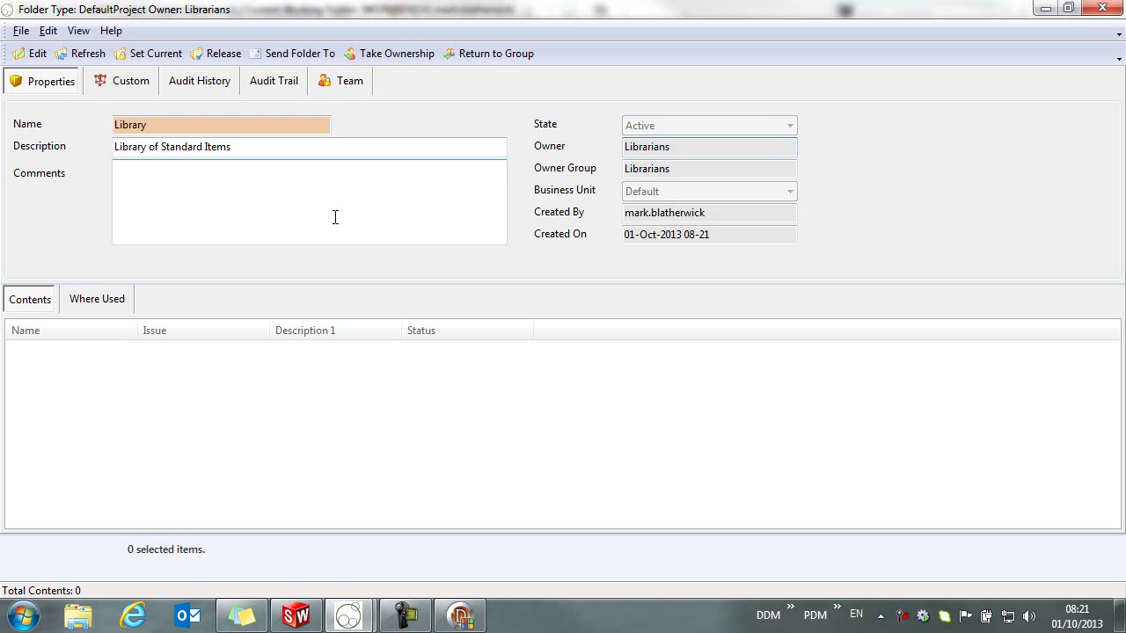
Step: Reserve the four collar items into the Library folder and remove them from the WorkBench
{"action": "left_click", "coordinate": [1045, 9]}
{"action": "left_click", "coordinate": [82, 109]}
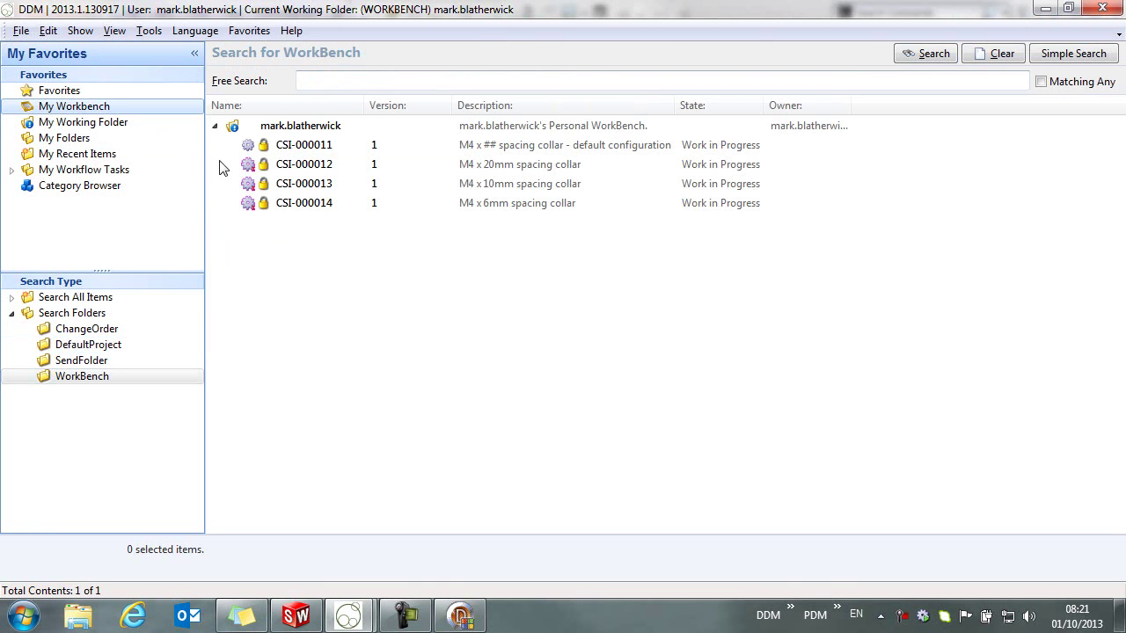
{"action": "left_click_drag", "start_coordinate": [371, 275], "coordinate": [276, 146]}
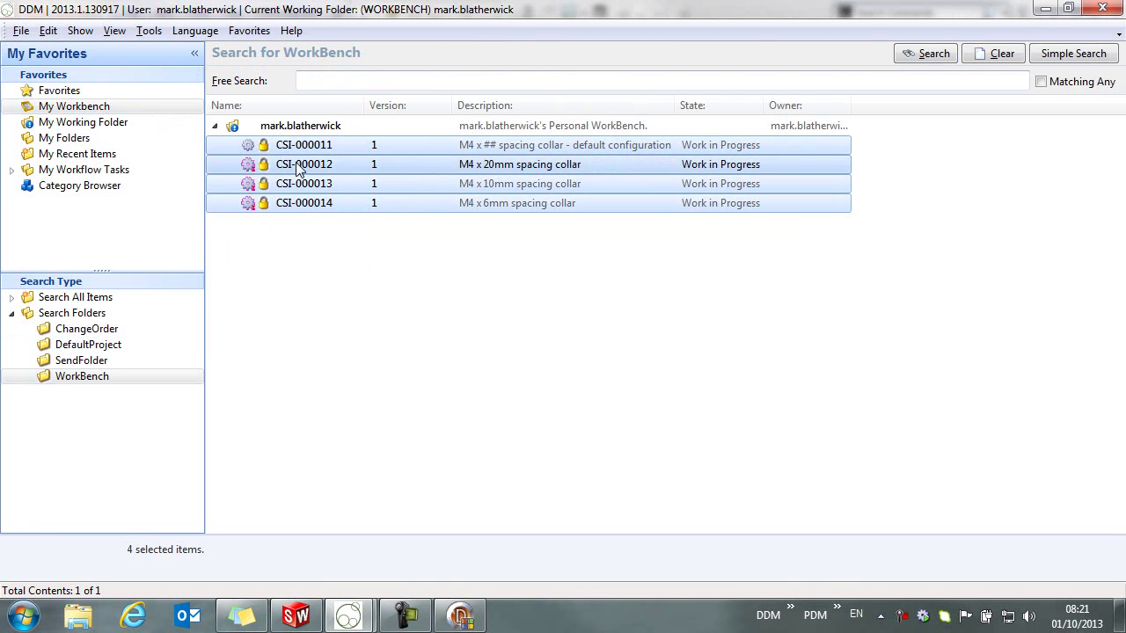
{"action": "right_click", "coordinate": [298, 145]}
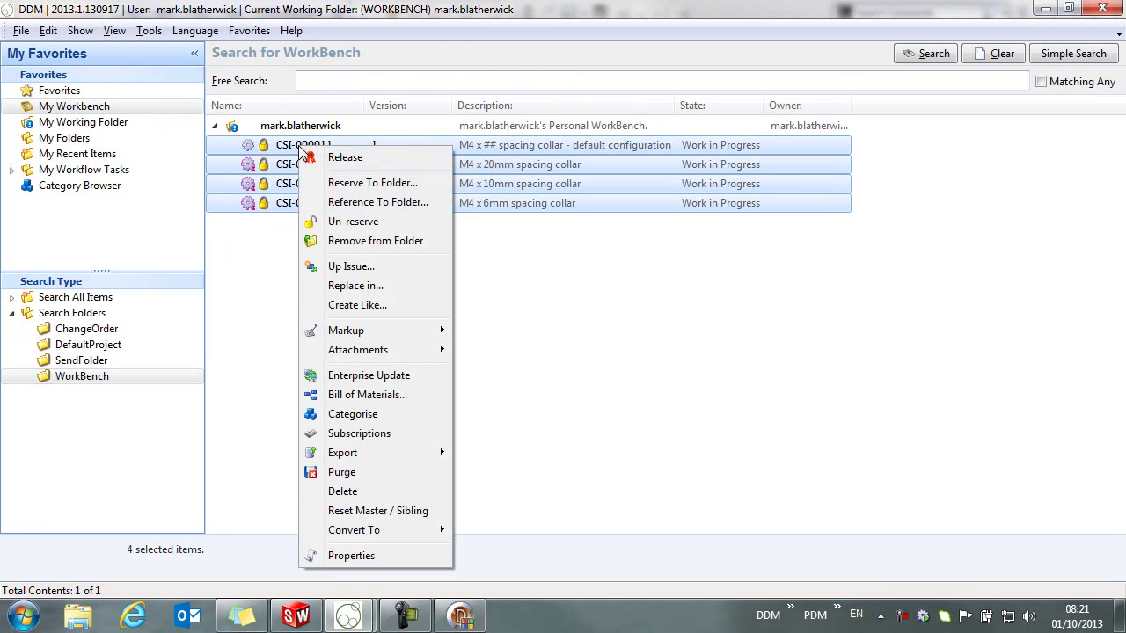
{"action": "left_click", "coordinate": [377, 185]}
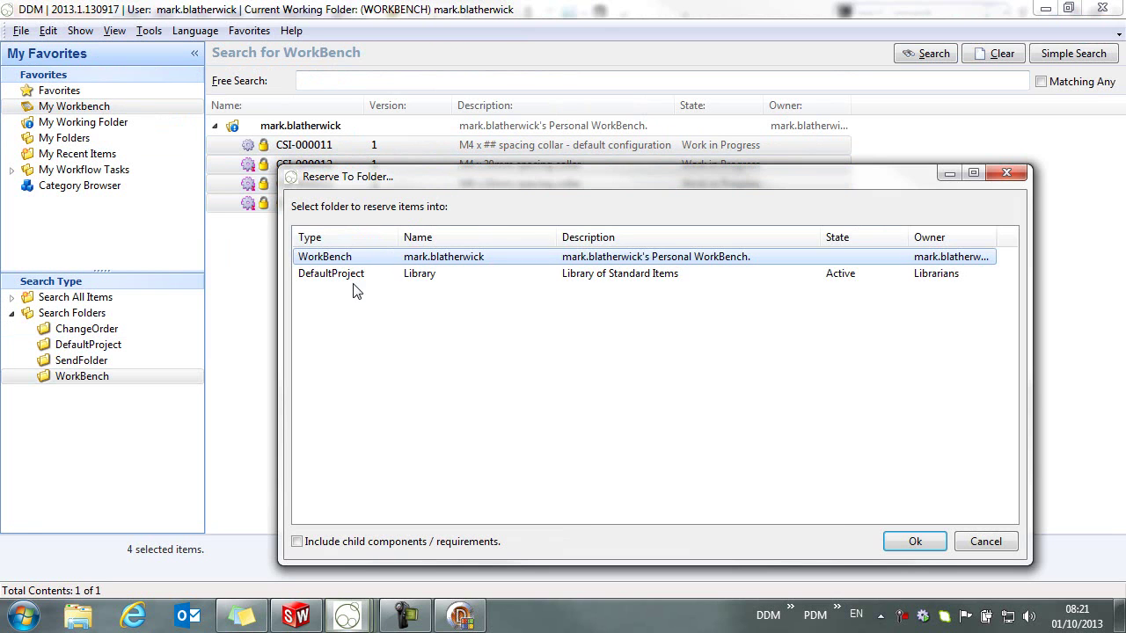
{"action": "left_click", "coordinate": [356, 274]}
{"action": "left_click", "coordinate": [890, 545]}
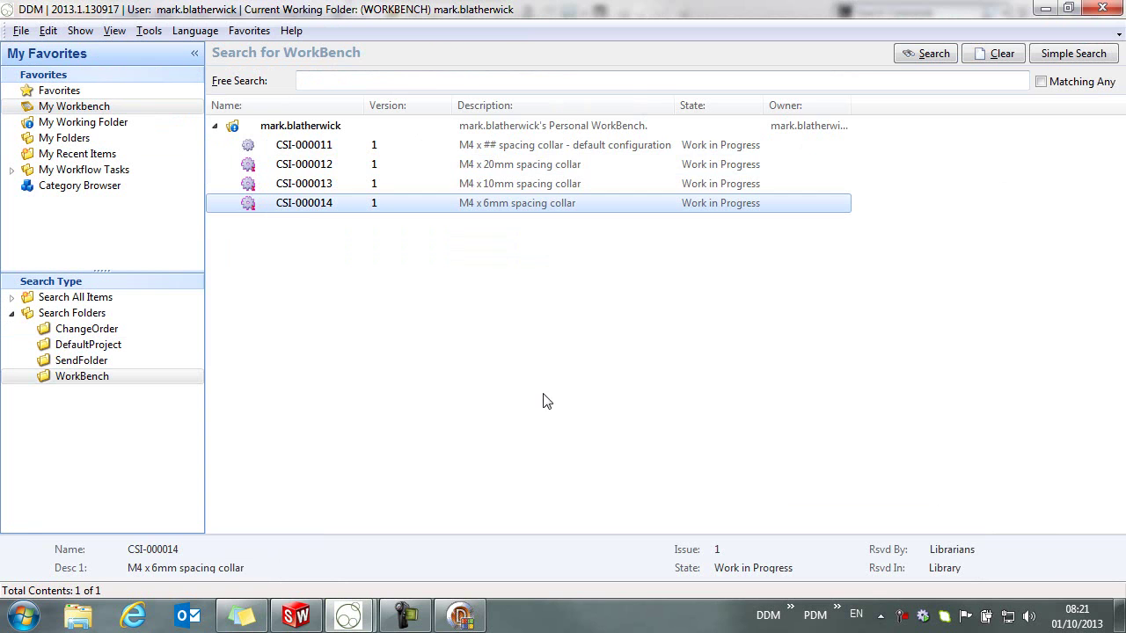
{"action": "left_click_drag", "start_coordinate": [340, 255], "coordinate": [286, 146]}
{"action": "right_click", "coordinate": [293, 148]}
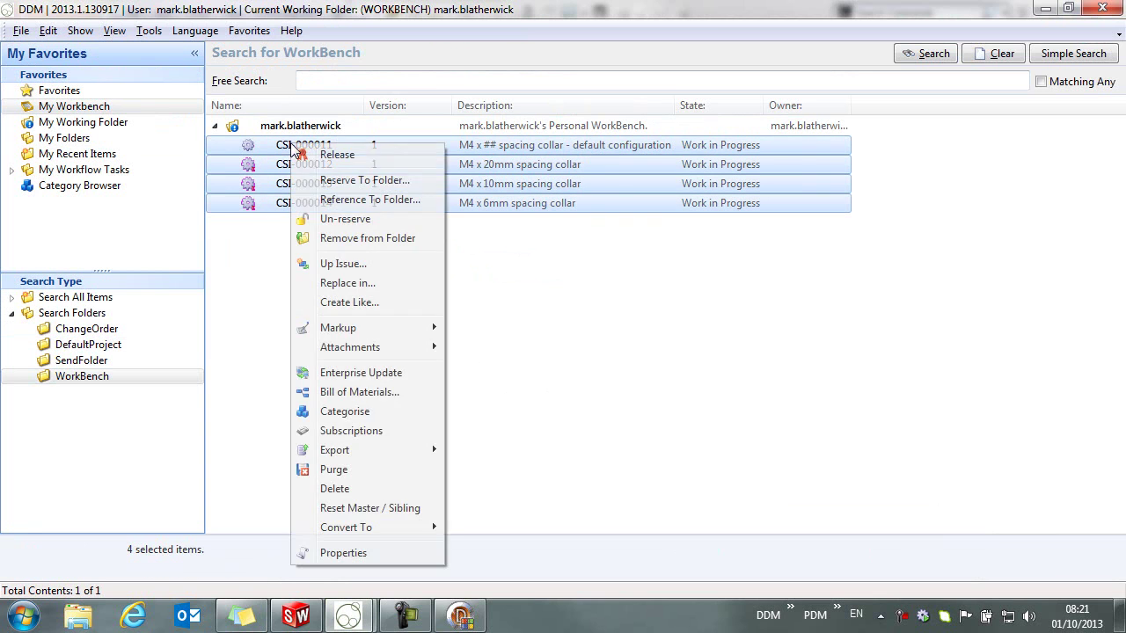
{"action": "left_click", "coordinate": [378, 239]}
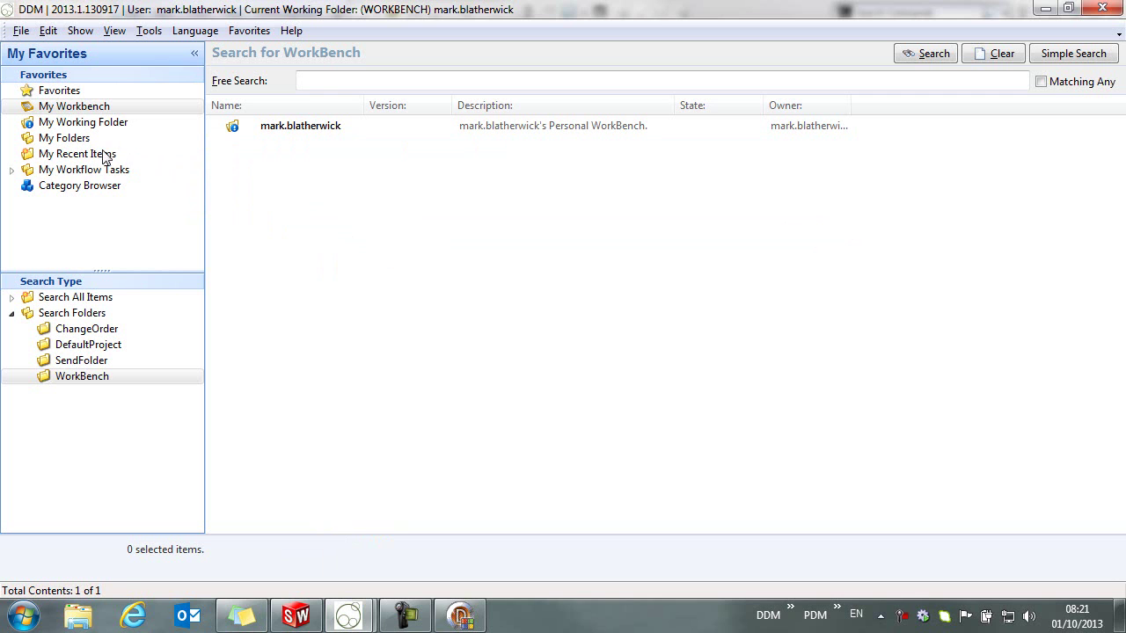
Step: Open the Library folder's properties from My Folders
{"action": "left_click", "coordinate": [79, 139]}
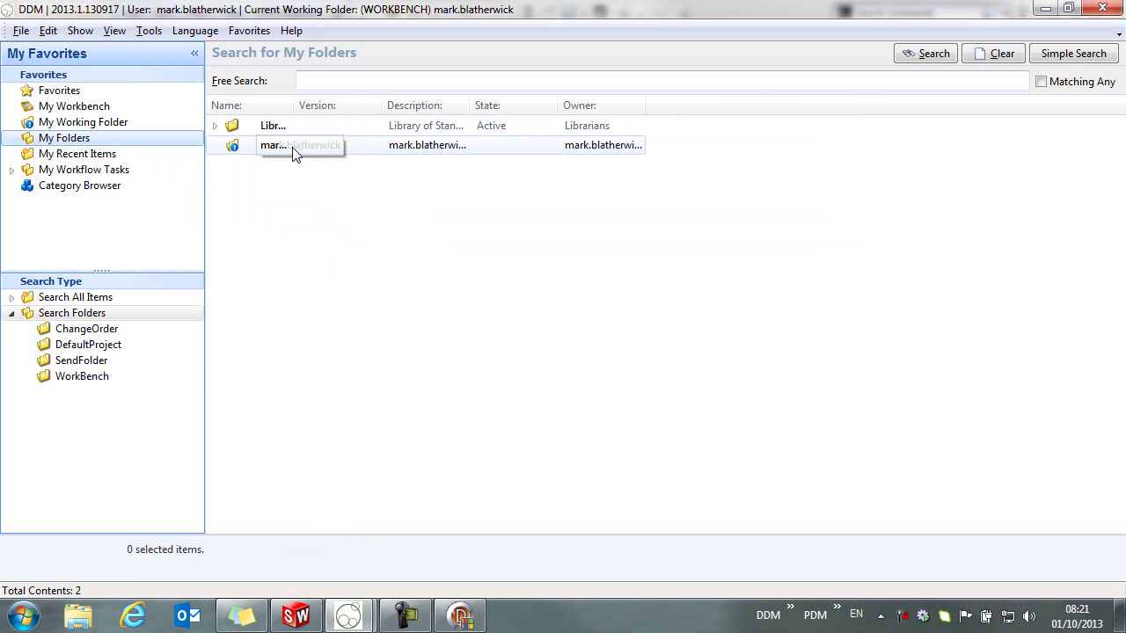
{"action": "left_click", "coordinate": [283, 129]}
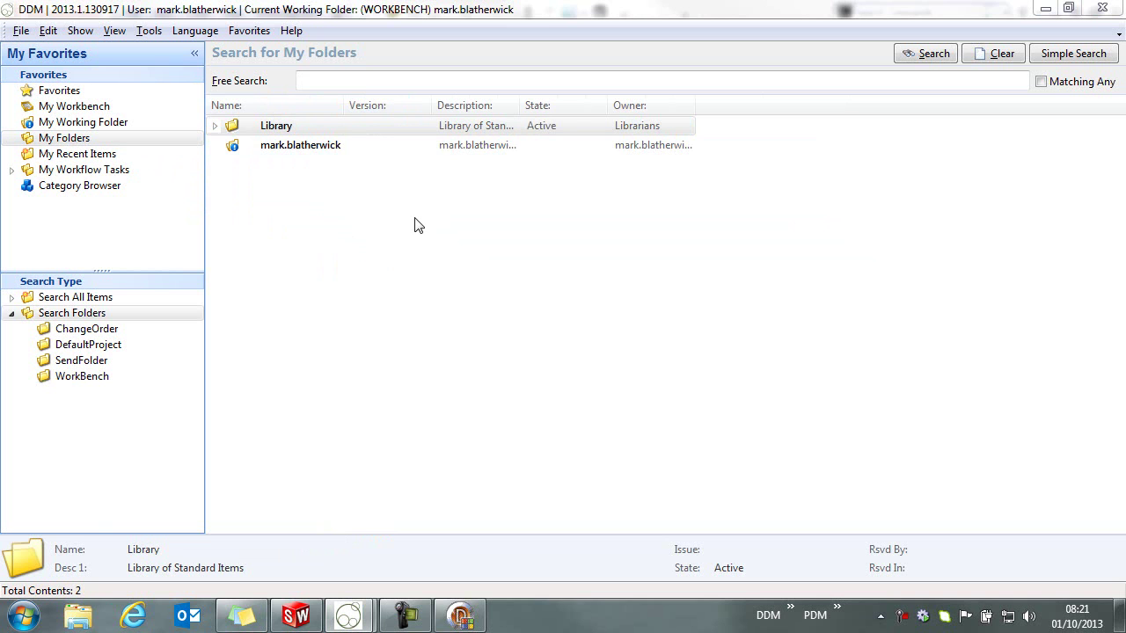
{"action": "left_click", "coordinate": [361, 621]}
{"action": "left_click", "coordinate": [440, 563]}
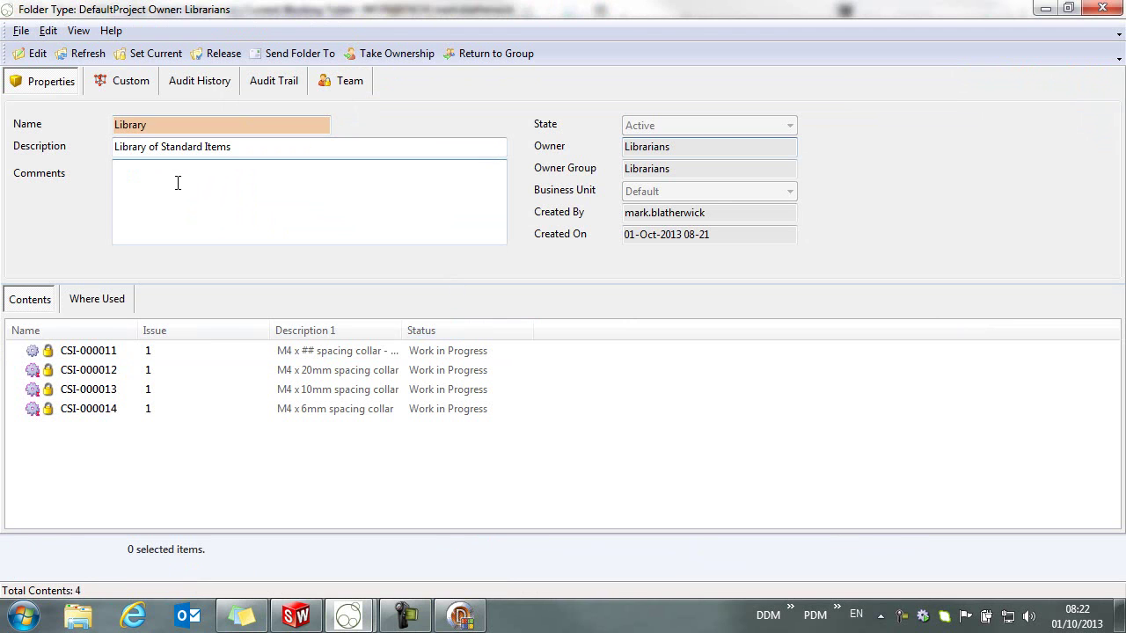
Step: Set Library as the current working folder, accepting ownership with a reason
{"action": "left_click", "coordinate": [152, 56]}
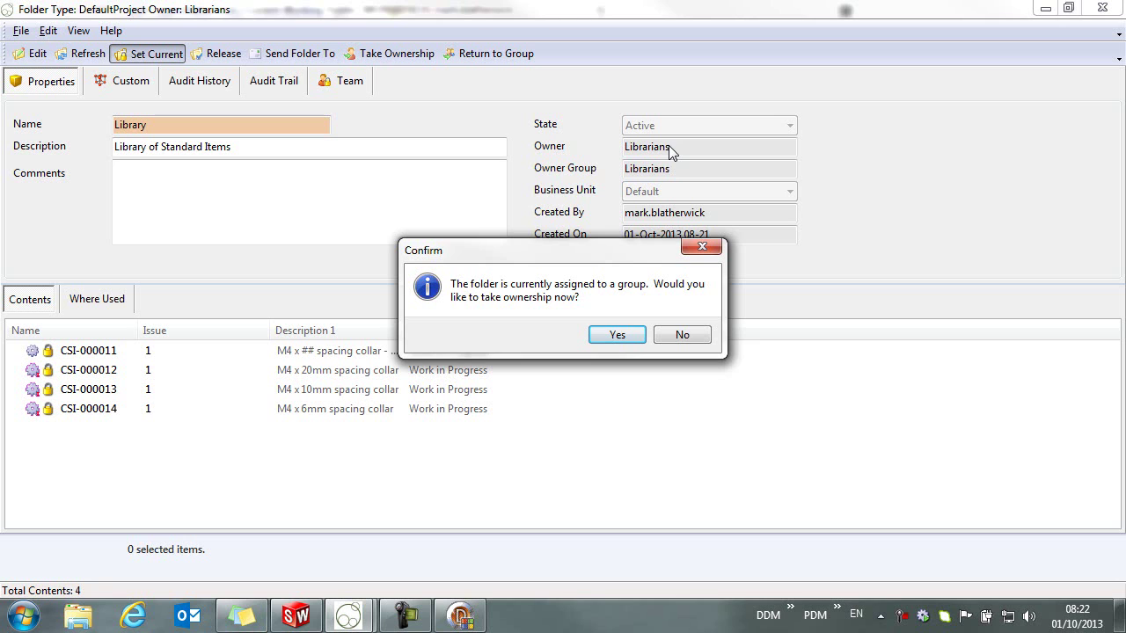
{"action": "left_click", "coordinate": [618, 340]}
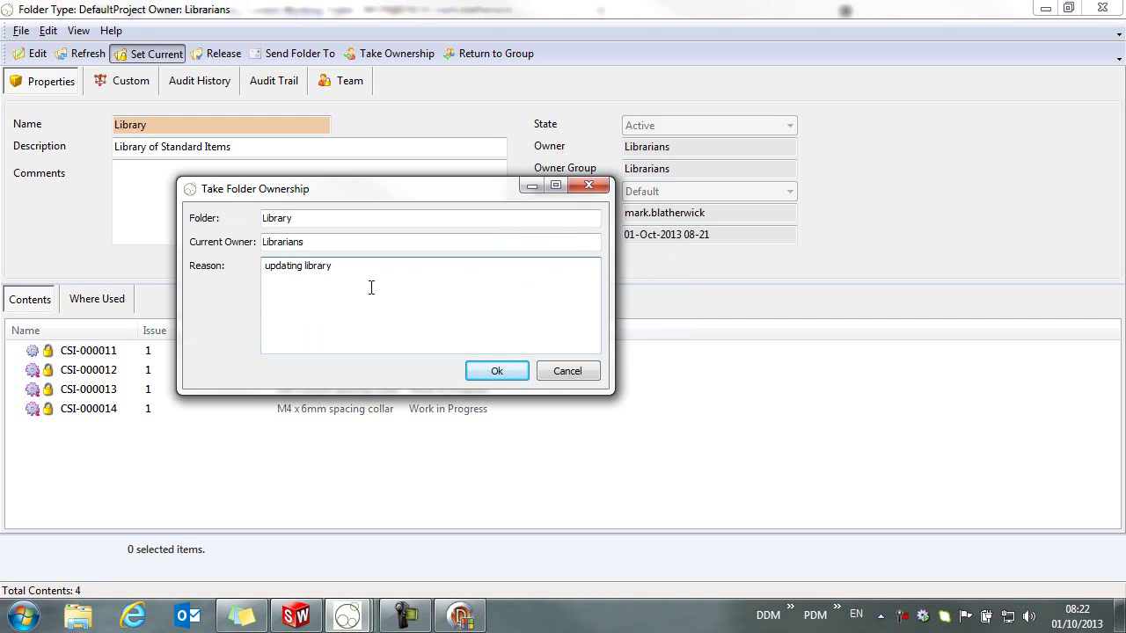
{"action": "left_click", "coordinate": [497, 370]}
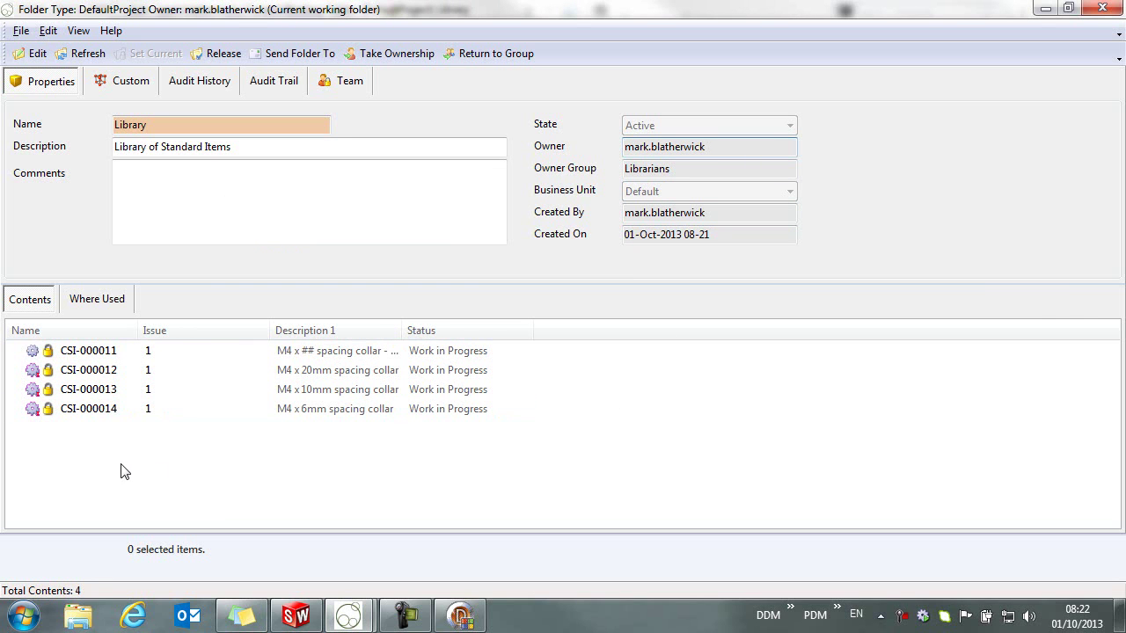
Step: Release collars CSI-000012 to CSI-000014 (20mm, 10mm, 6mm) by setting their state to Released
{"action": "left_click_drag", "start_coordinate": [406, 331], "coordinate": [517, 330]}
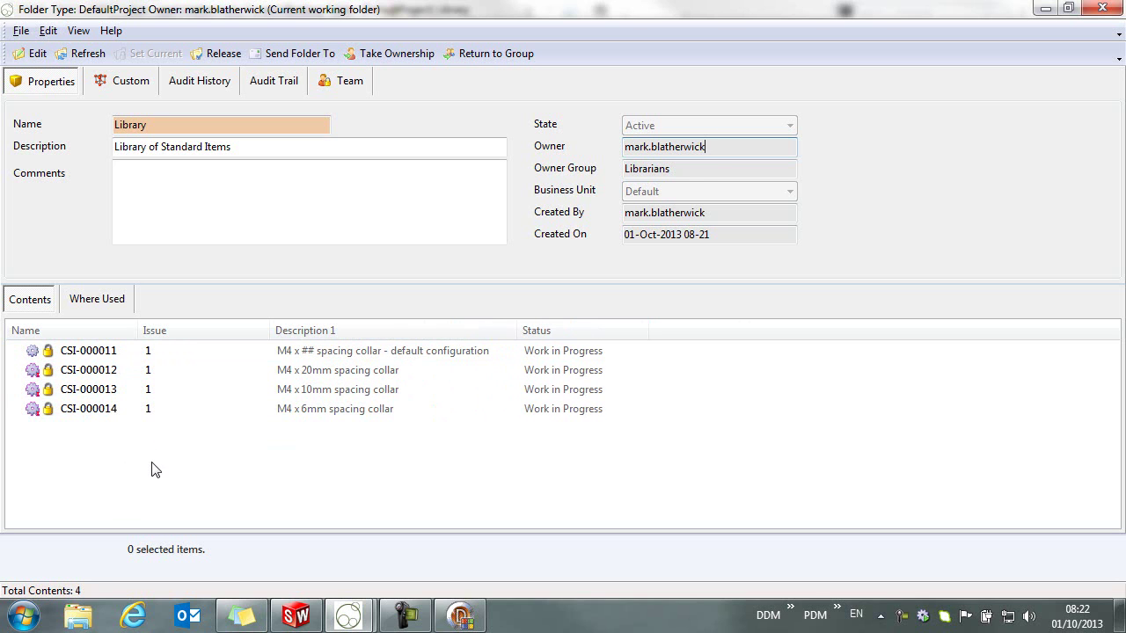
{"action": "left_click_drag", "start_coordinate": [152, 469], "coordinate": [95, 374]}
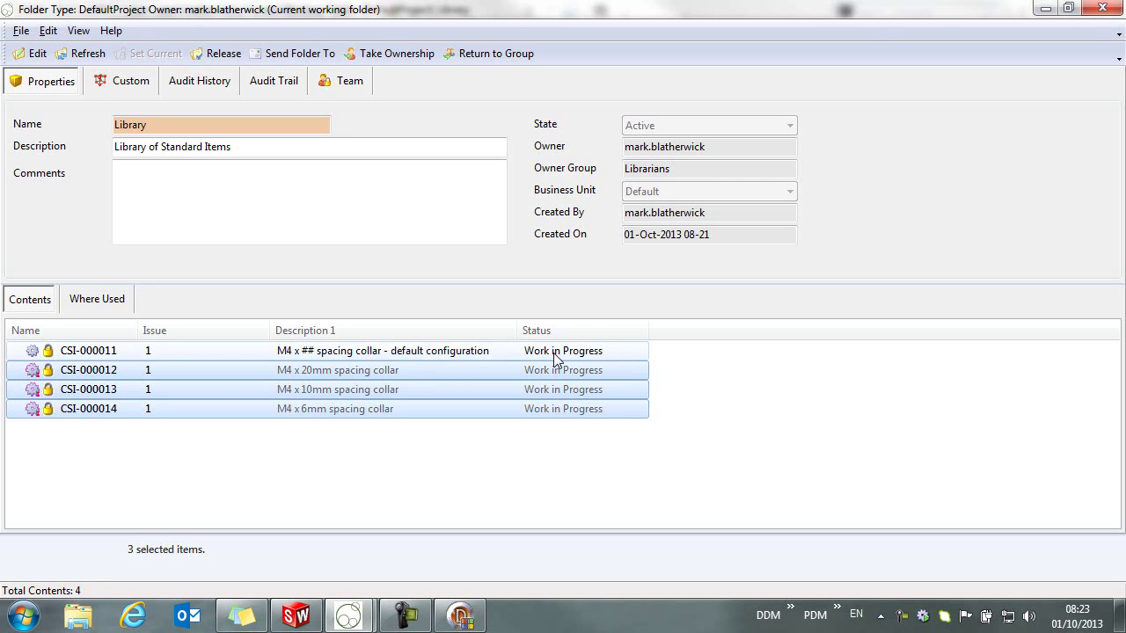
{"action": "right_click", "coordinate": [141, 373]}
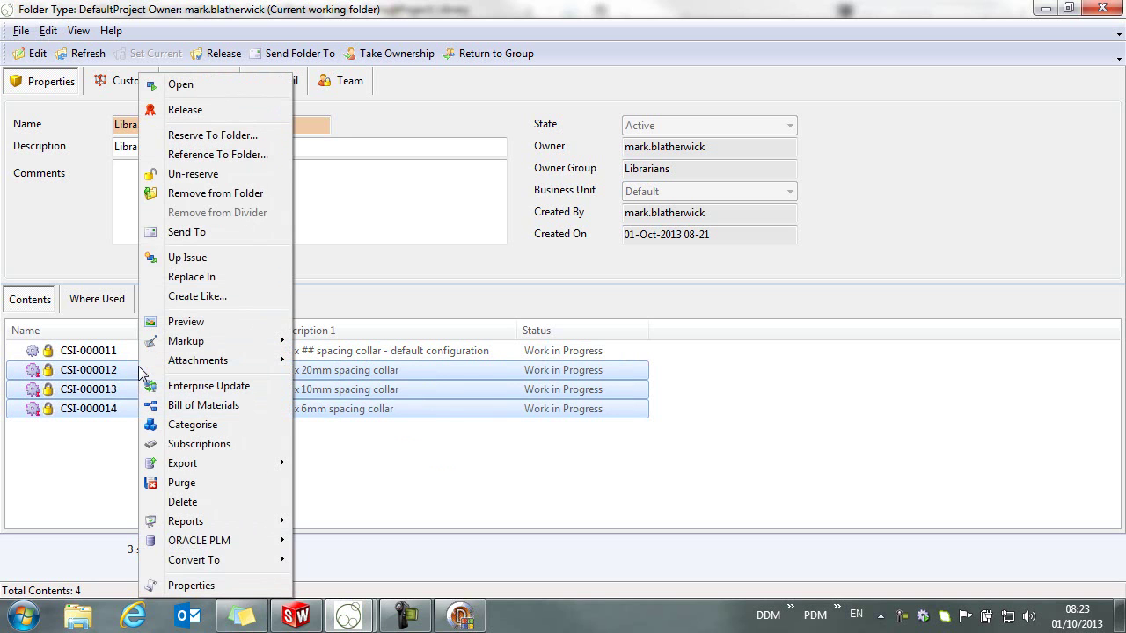
{"action": "left_click", "coordinate": [221, 111]}
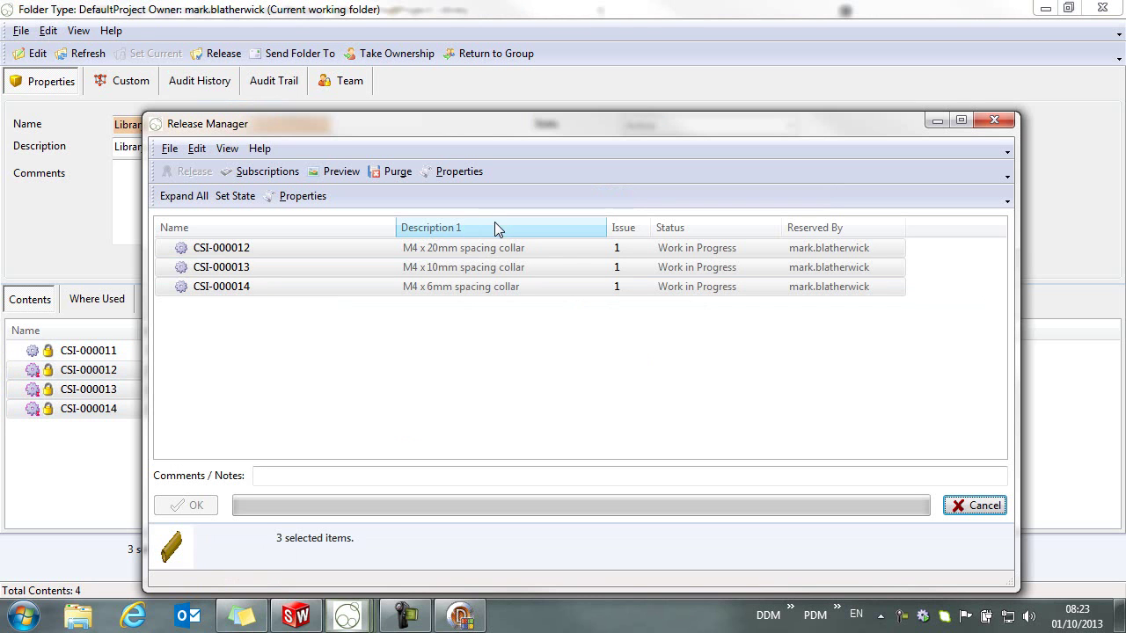
{"action": "left_click", "coordinate": [235, 195]}
{"action": "left_click", "coordinate": [278, 141]}
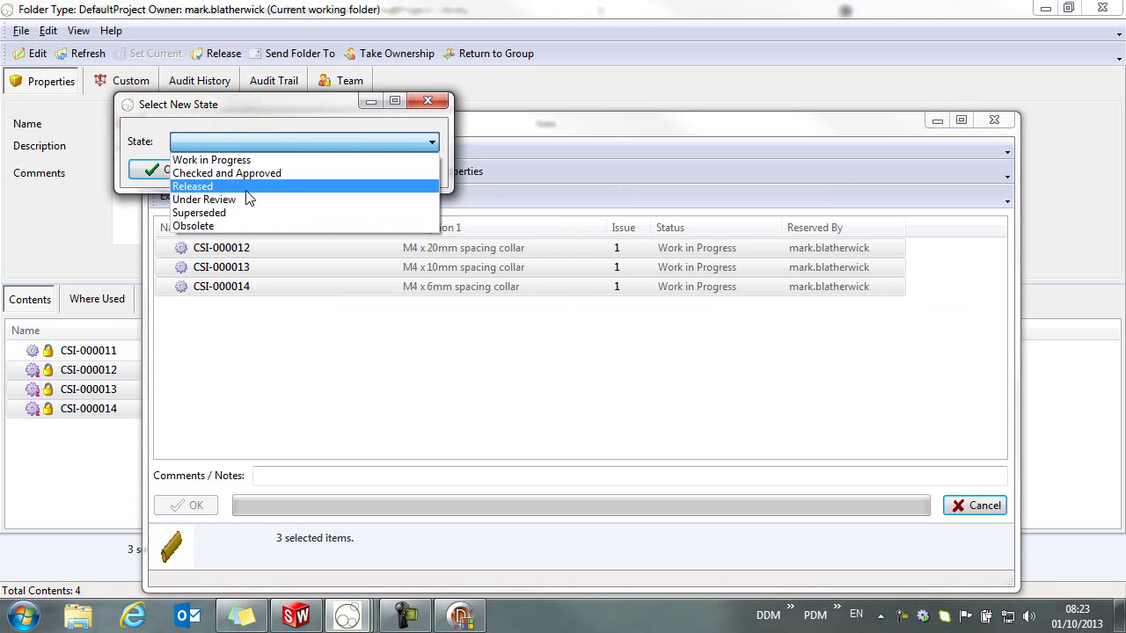
{"action": "left_click", "coordinate": [246, 186]}
{"action": "left_click", "coordinate": [167, 169]}
{"action": "left_click", "coordinate": [185, 507]}
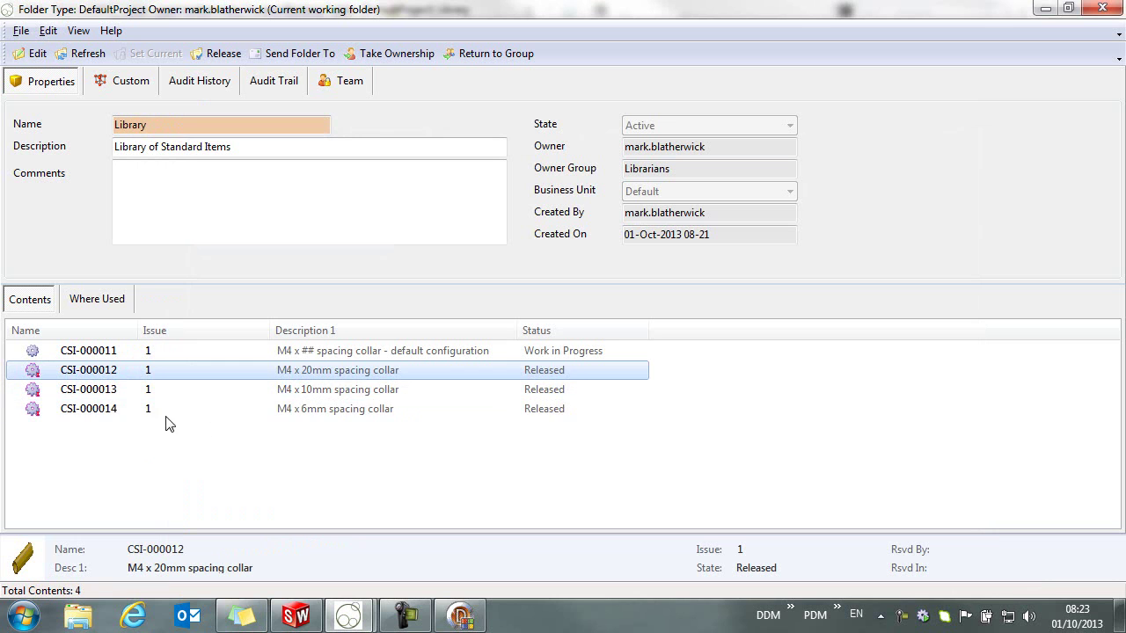
{"action": "left_click", "coordinate": [53, 379]}
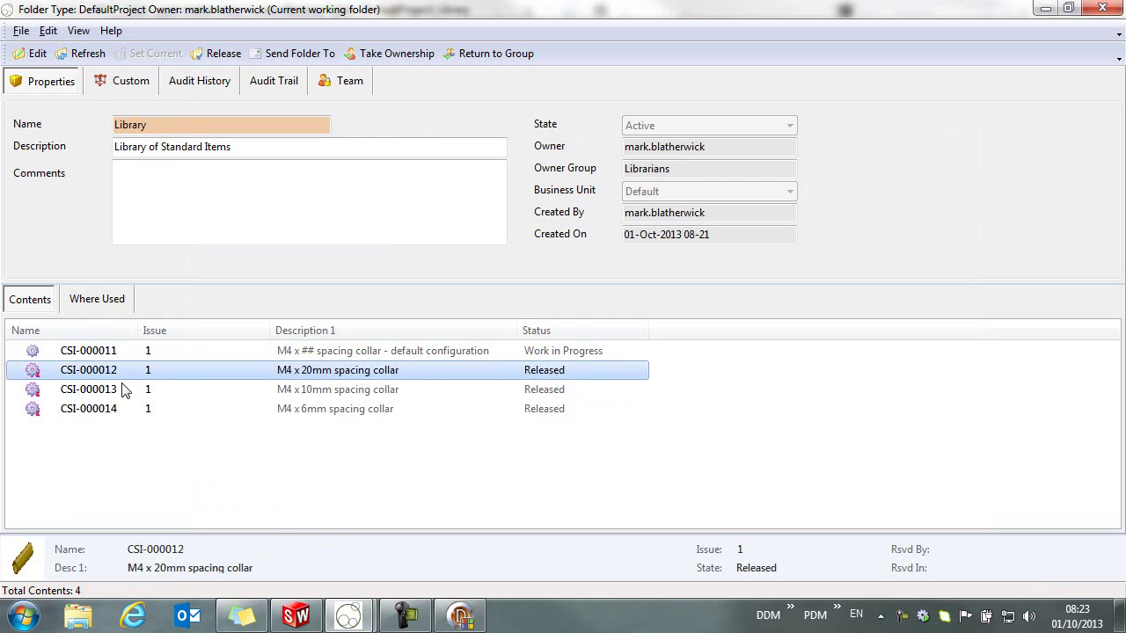
Step: Reserve items CSI-000011 through CSI-000014 into the Library folder
{"action": "left_click_drag", "start_coordinate": [112, 435], "coordinate": [33, 355]}
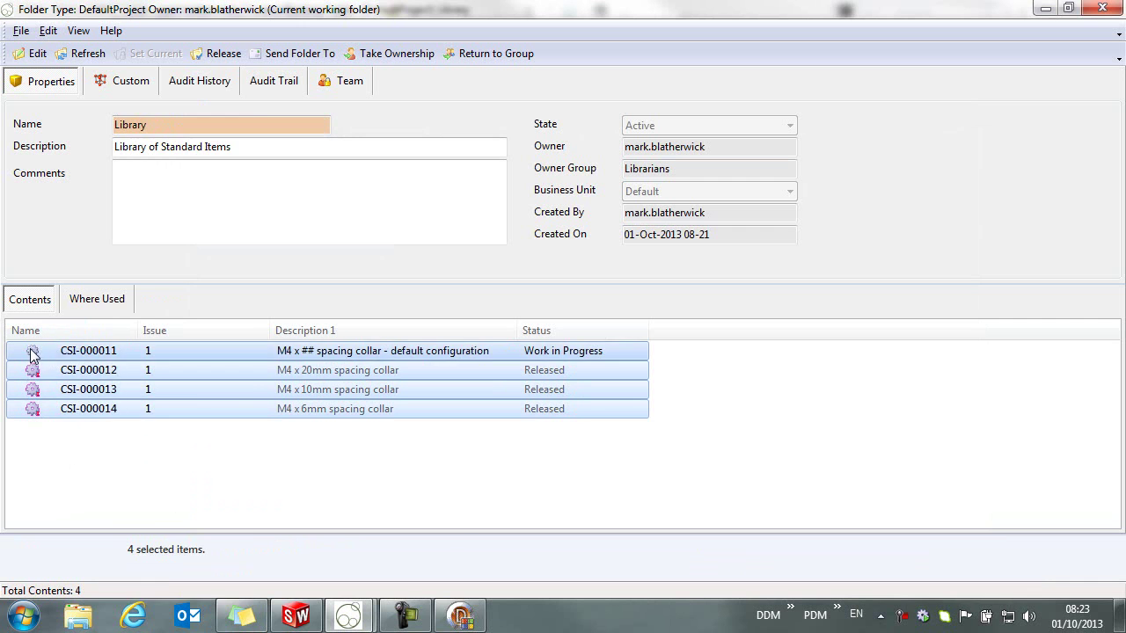
{"action": "right_click", "coordinate": [99, 361]}
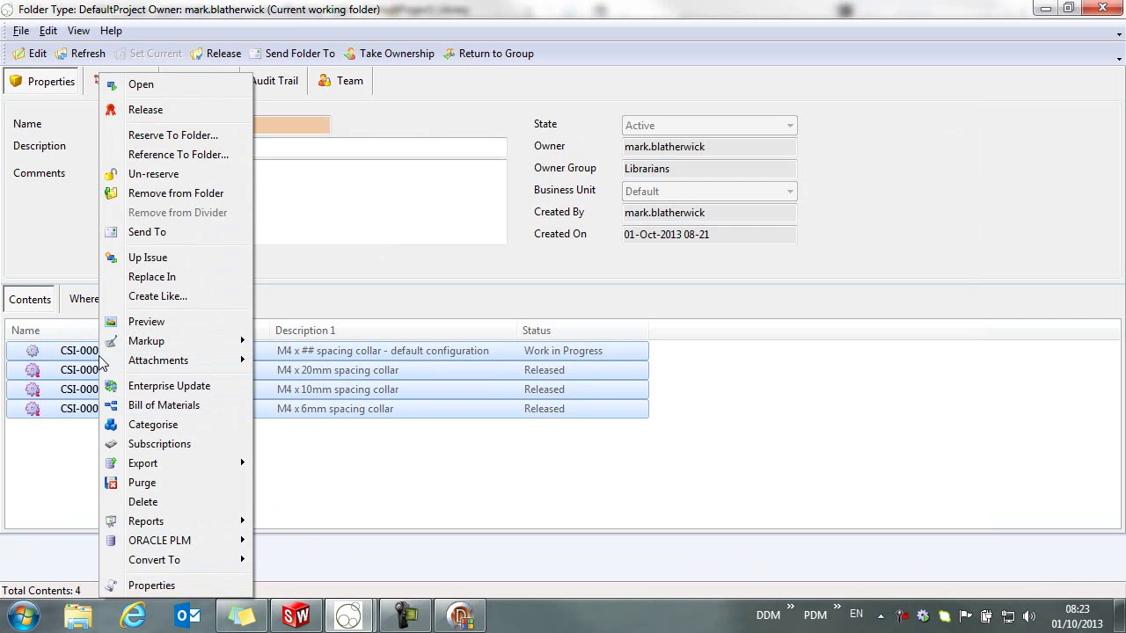
{"action": "left_click", "coordinate": [195, 137]}
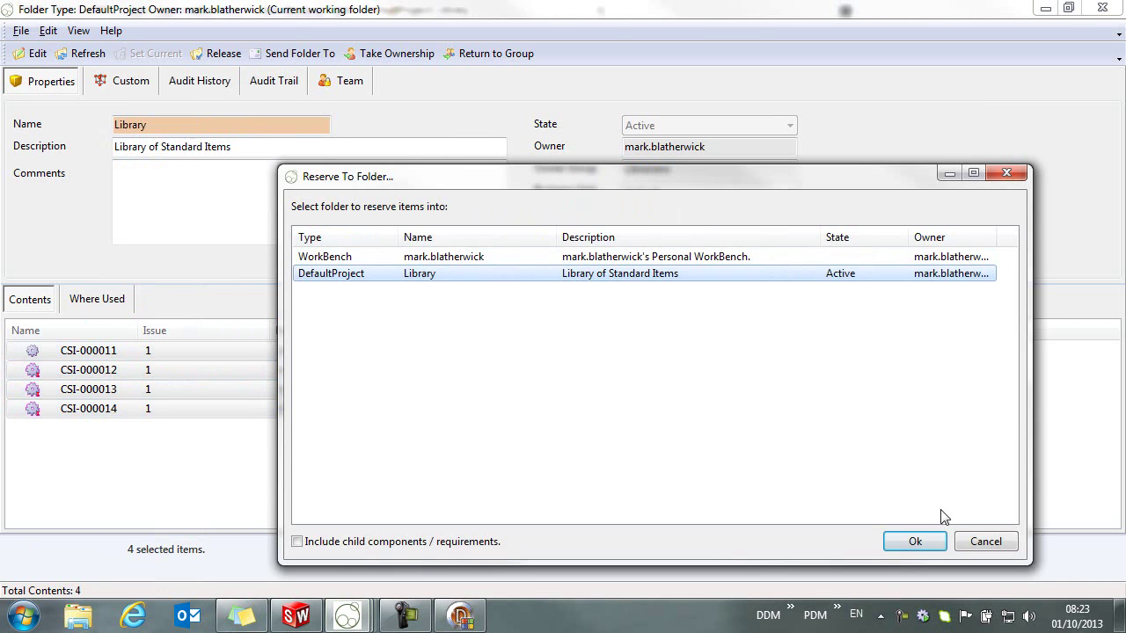
{"action": "left_click", "coordinate": [913, 542]}
{"action": "left_click", "coordinate": [211, 468]}
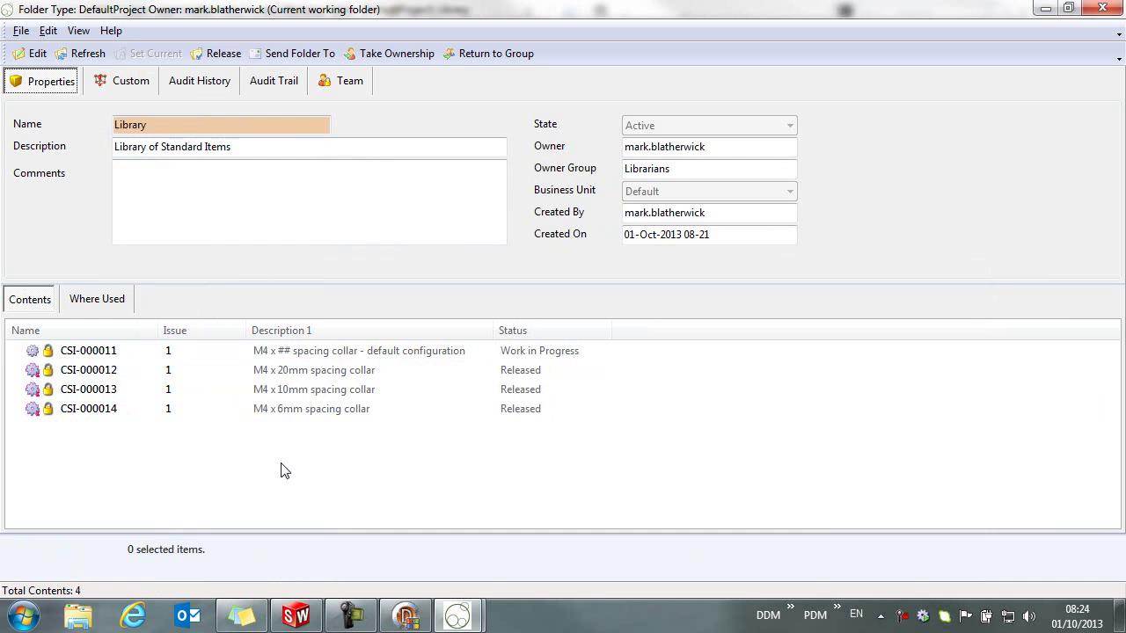
Step: Close DDM and open CSI-000011 from the Library via PDMIntegrator > Search and Open
{"action": "left_click", "coordinate": [1103, 8]}
{"action": "left_click", "coordinate": [1112, 8]}
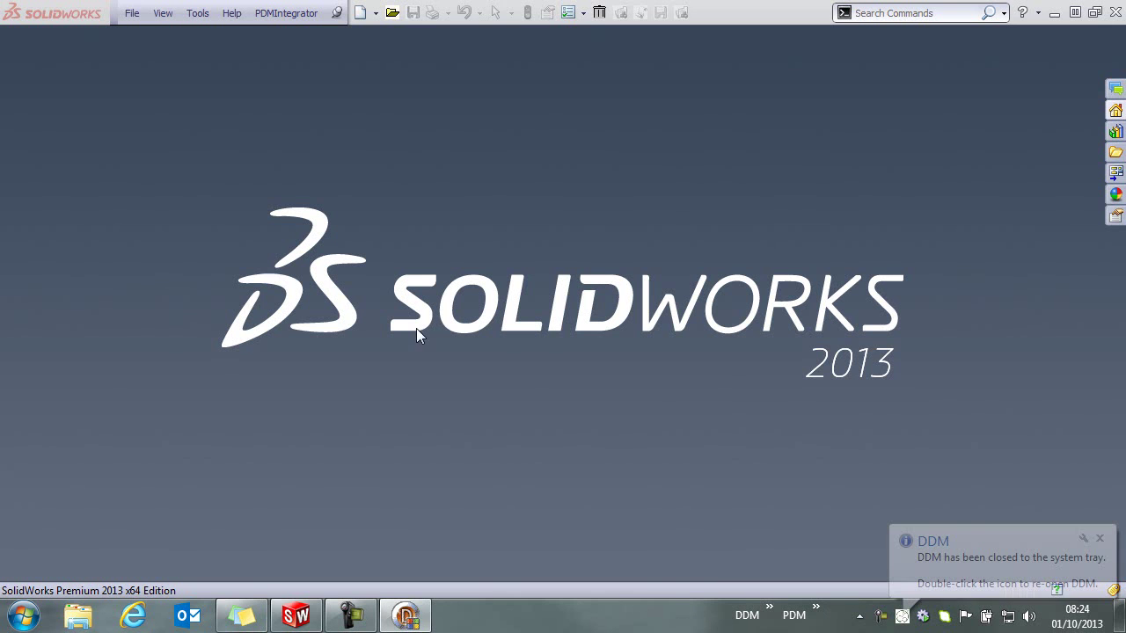
{"action": "left_click", "coordinate": [299, 13]}
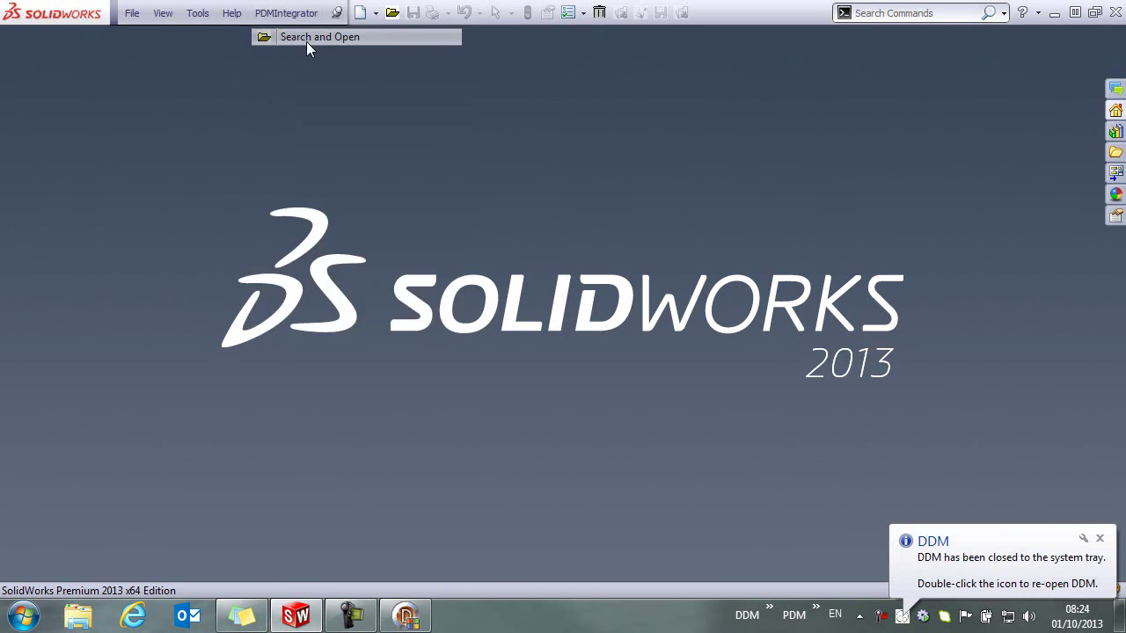
{"action": "left_click", "coordinate": [307, 39]}
{"action": "left_click", "coordinate": [215, 125]}
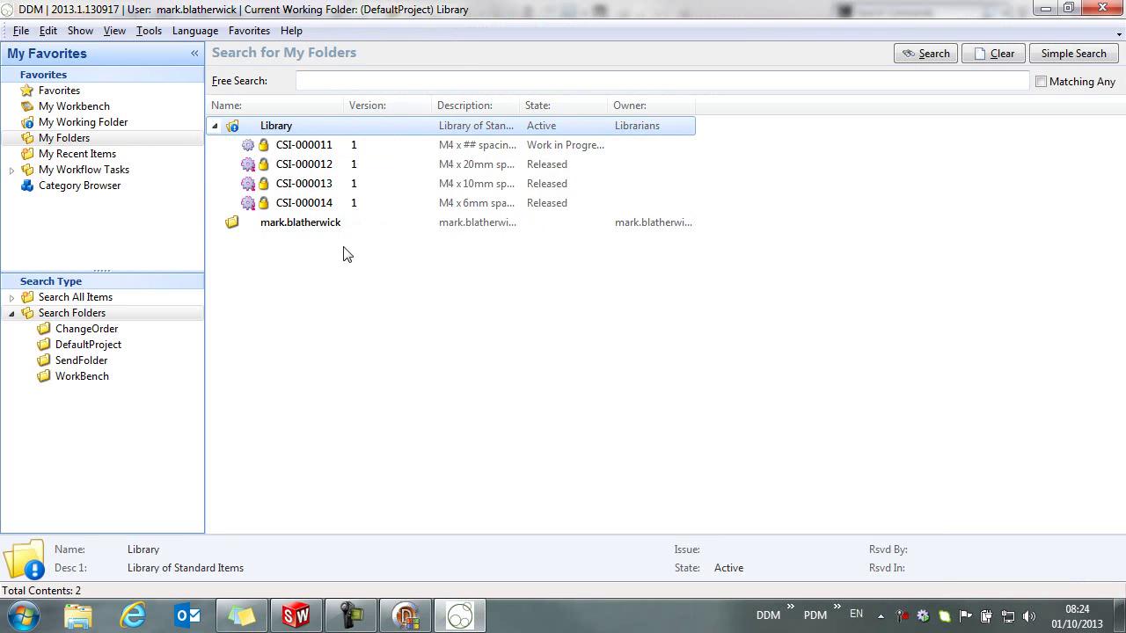
{"action": "left_click_drag", "start_coordinate": [518, 103], "coordinate": [657, 103]}
{"action": "left_click", "coordinate": [321, 146]}
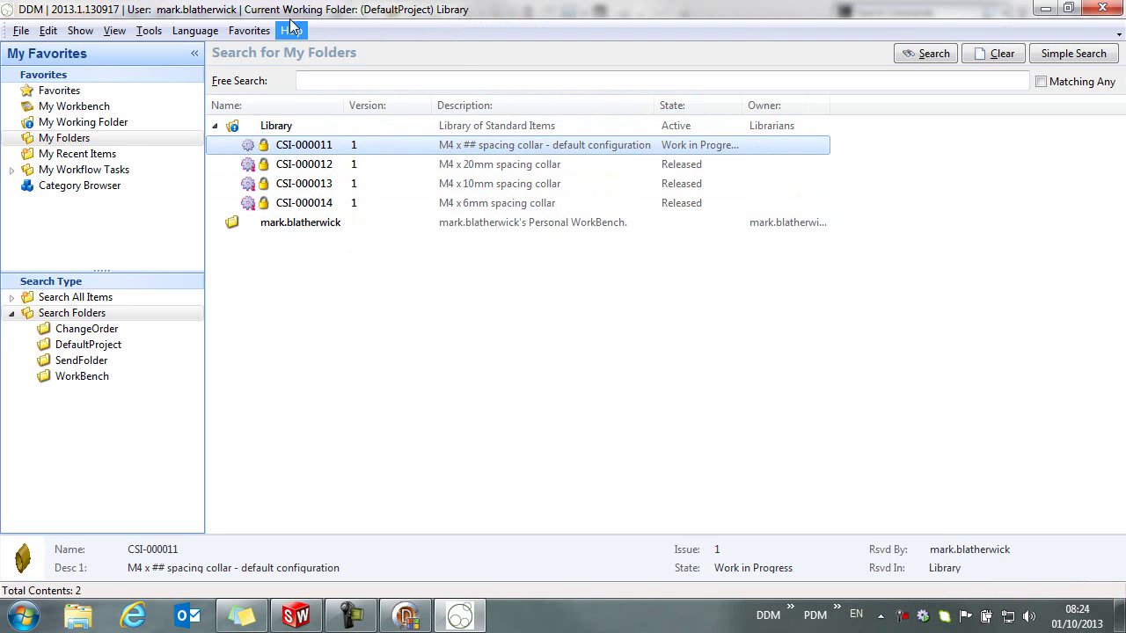
{"action": "double_click", "coordinate": [323, 146]}
{"action": "left_click", "coordinate": [110, 475]}
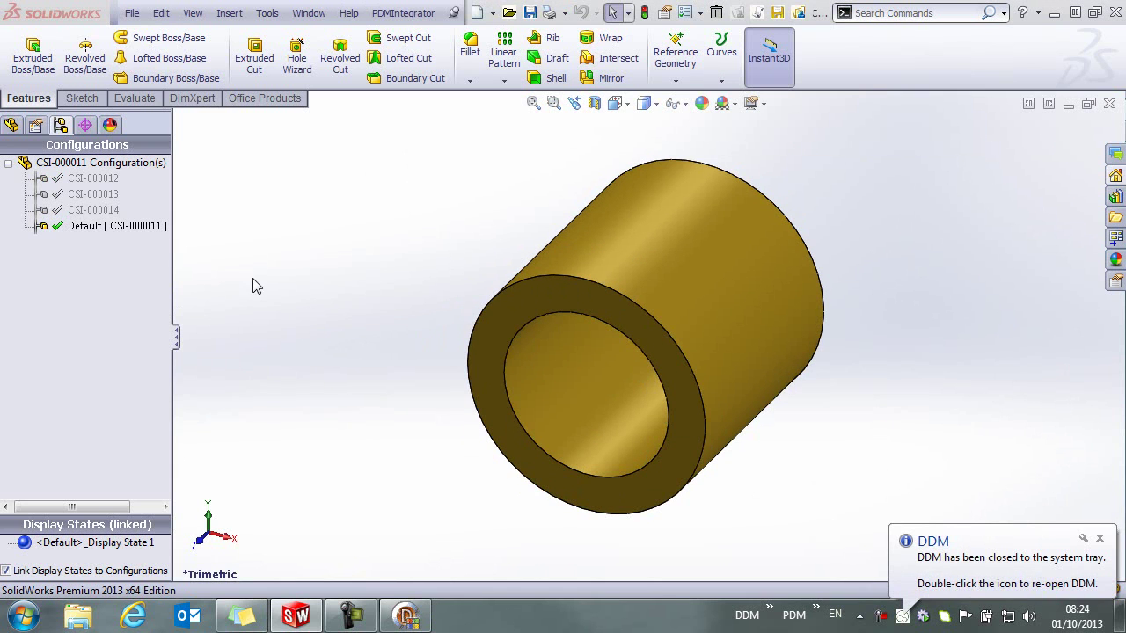
{"action": "left_click", "coordinate": [99, 163]}
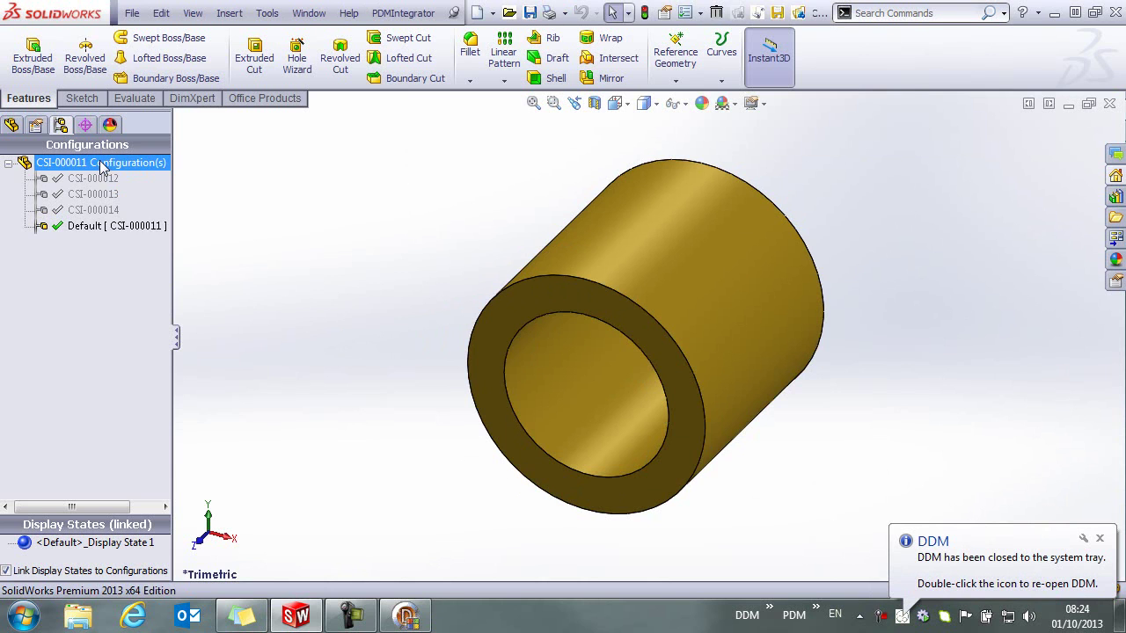
Step: Add configuration 'M4 x 16mm spacing collar', with the same description and the configuration name as BOM part number
{"action": "right_click", "coordinate": [101, 163]}
{"action": "left_click", "coordinate": [188, 280]}
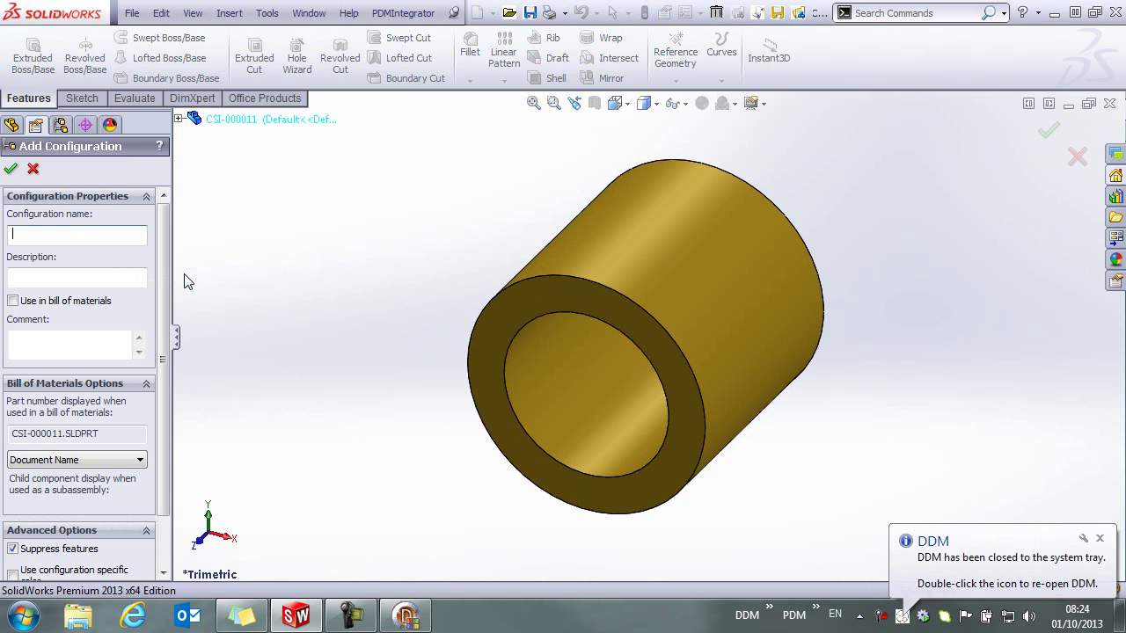
{"action": "type", "text": "M"}
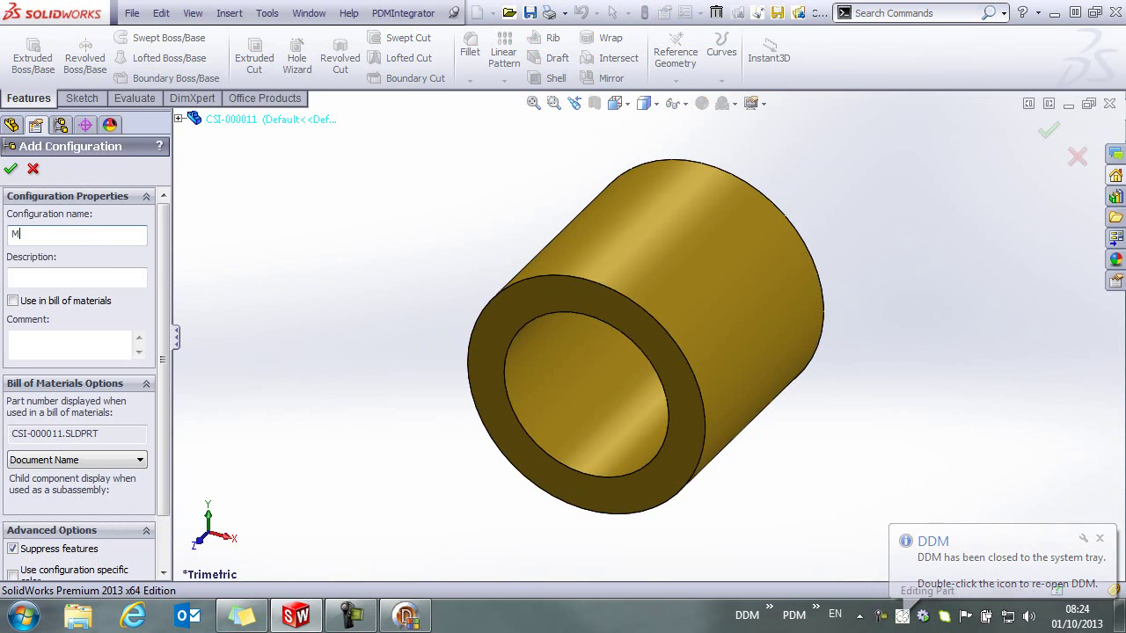
{"action": "type", "text": "4 x 16mm spacing collar"}
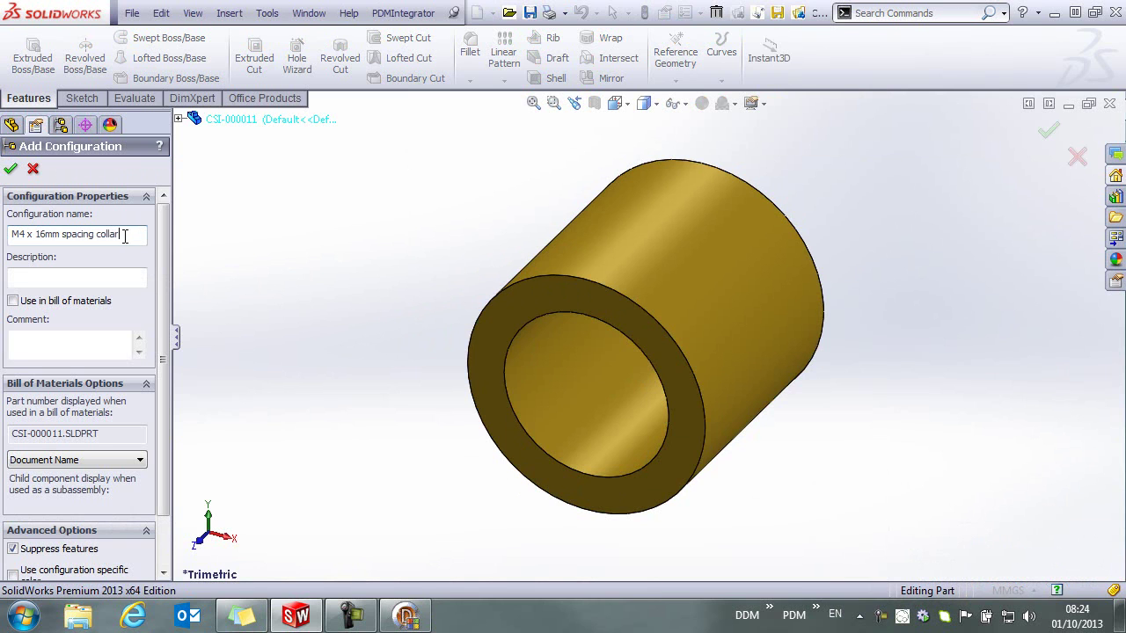
{"action": "left_click_drag", "start_coordinate": [125, 235], "coordinate": [3, 239]}
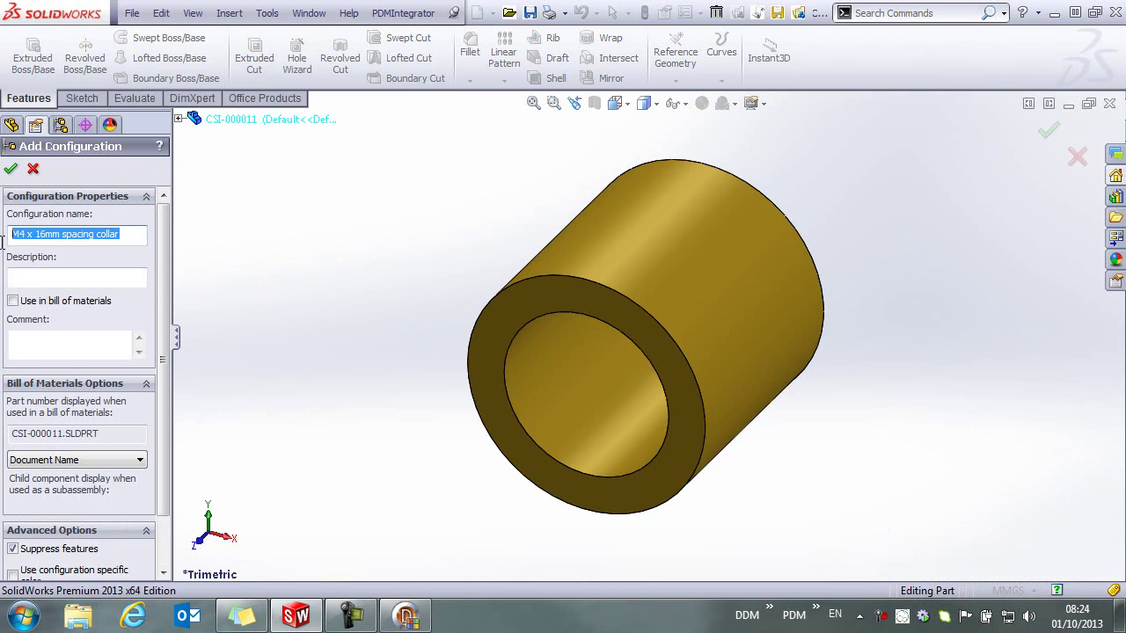
{"action": "key", "text": "ctrl+c"}
{"action": "left_click", "coordinate": [48, 278]}
{"action": "key", "text": "ctrl+v"}
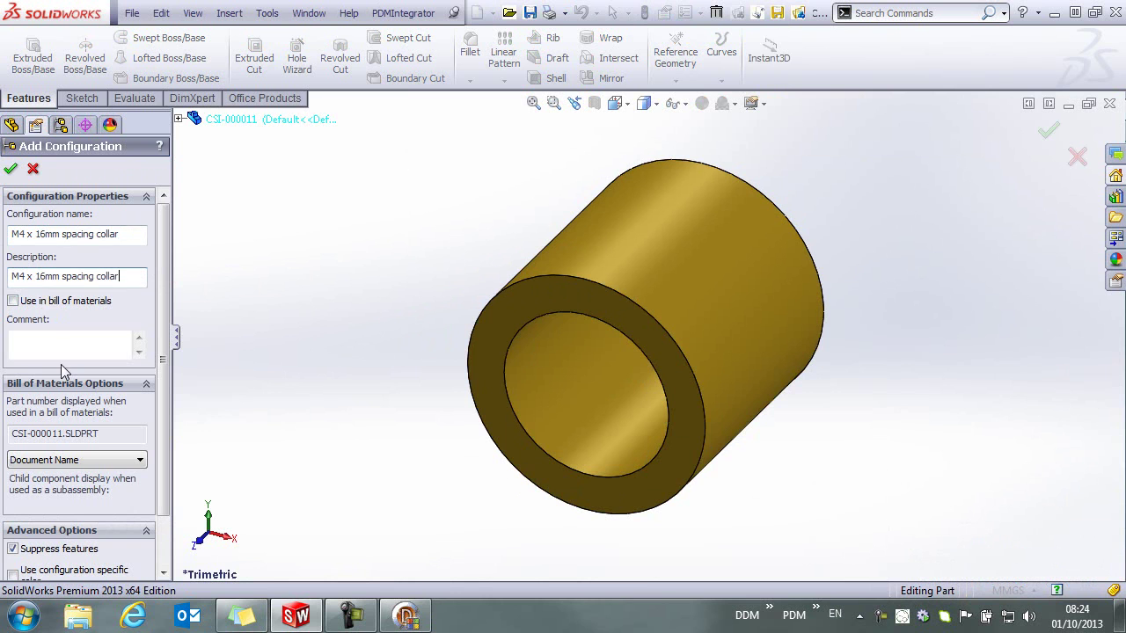
{"action": "left_click", "coordinate": [49, 460]}
{"action": "left_click", "coordinate": [61, 484]}
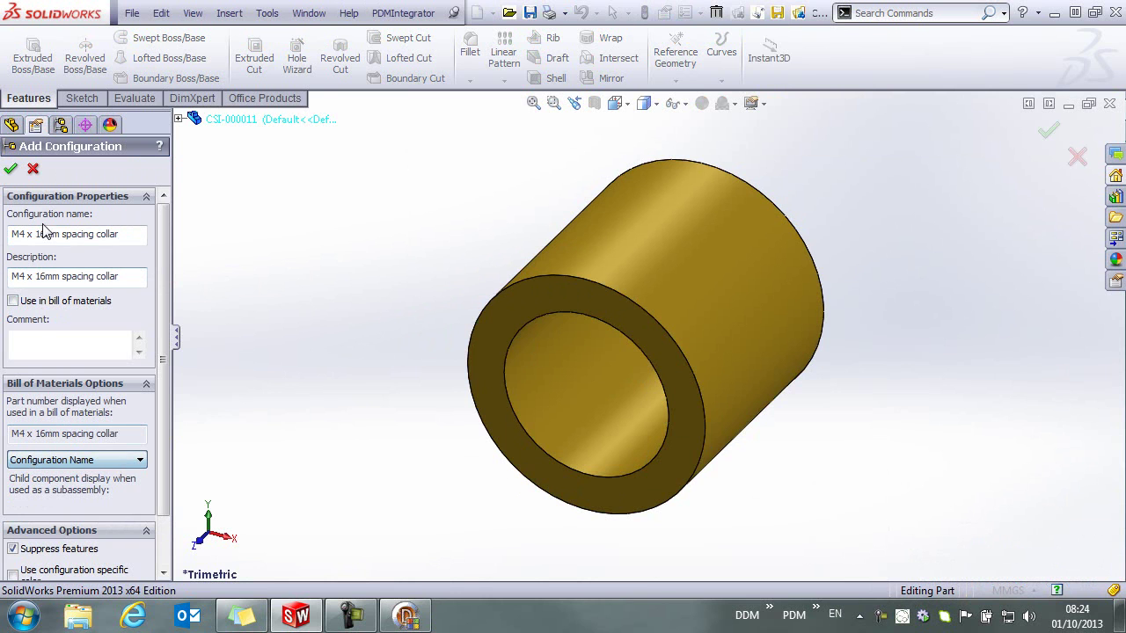
{"action": "left_click", "coordinate": [11, 168]}
Step: Change the Boss-Extrude1 depth to 16mm so the collar is 16mm long
{"action": "left_click", "coordinate": [658, 232]}
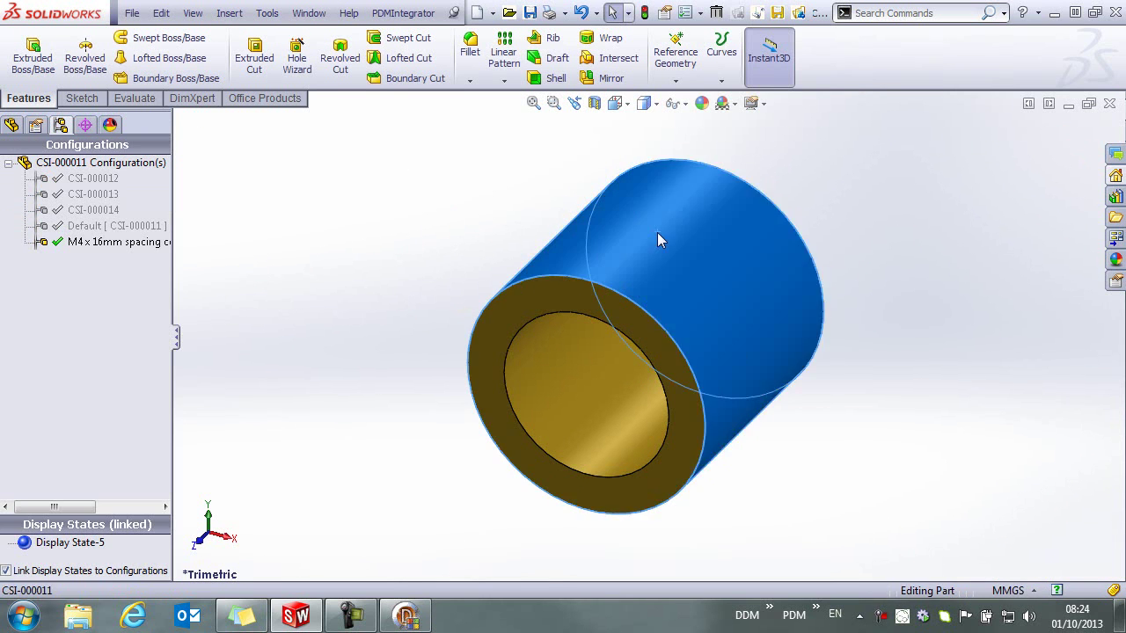
{"action": "right_click", "coordinate": [657, 232]}
{"action": "left_click", "coordinate": [675, 187]}
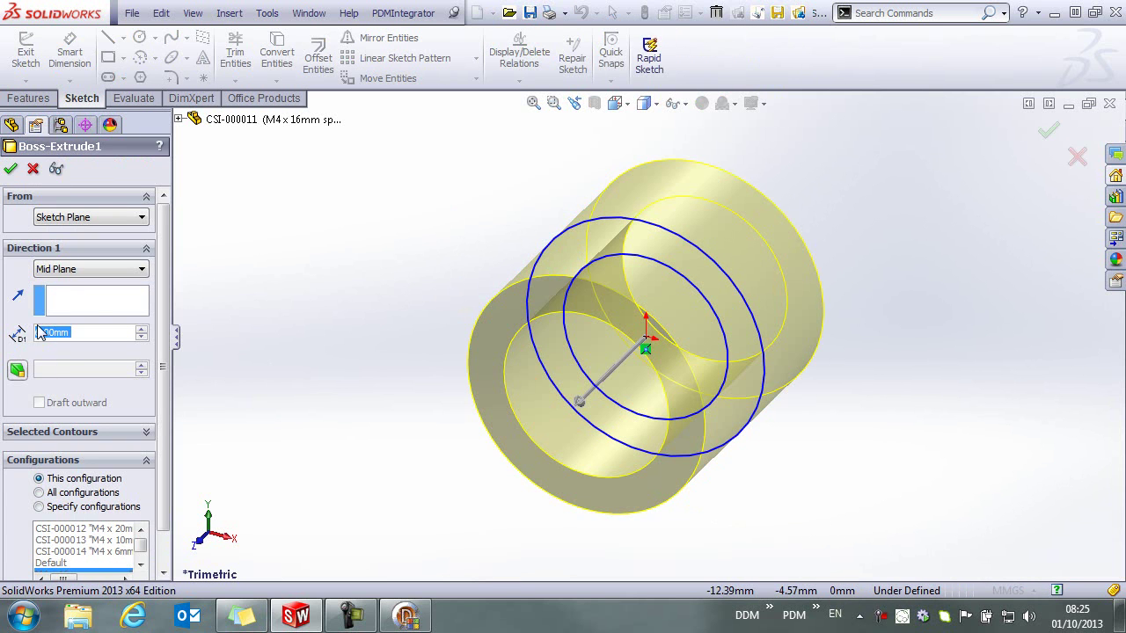
{"action": "type", "text": "16"}
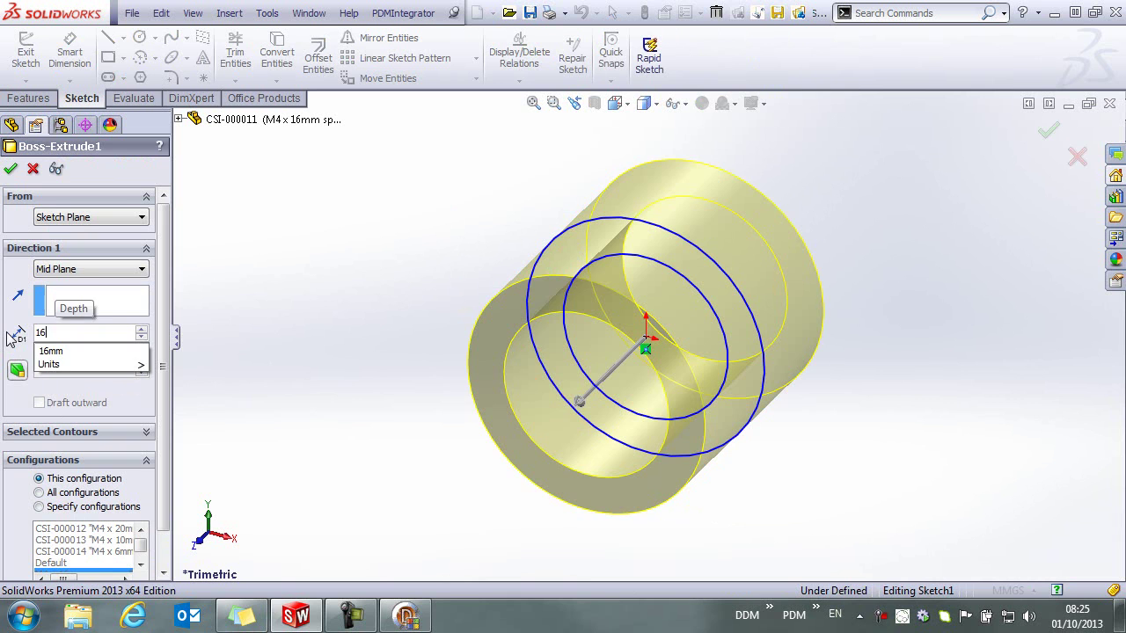
{"action": "key", "text": "Return"}
{"action": "left_click", "coordinate": [11, 168]}
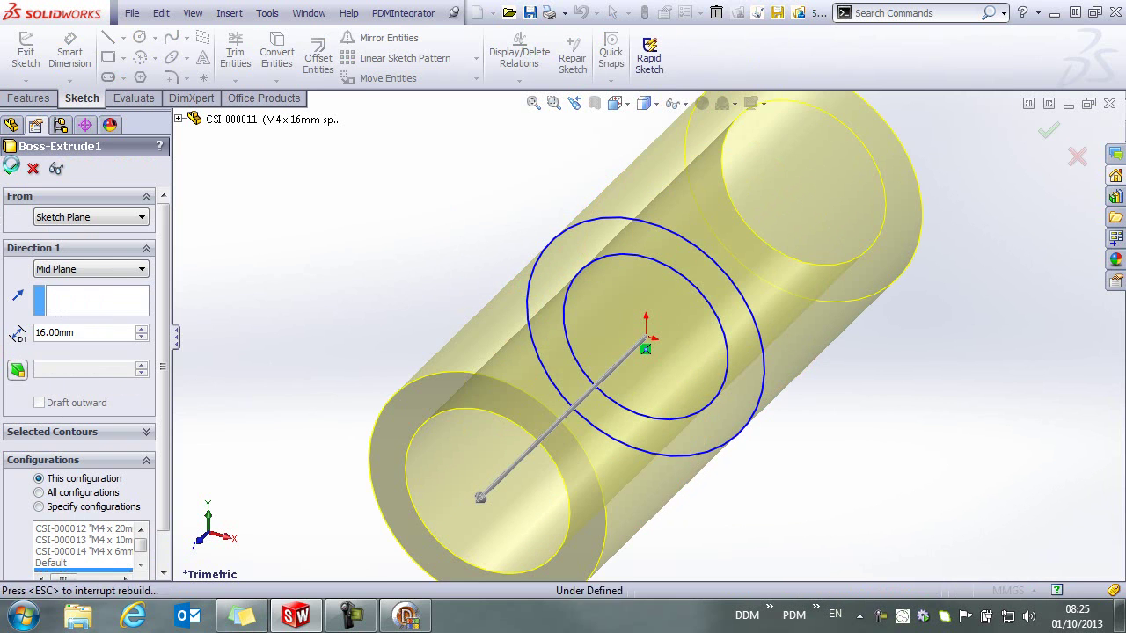
{"action": "left_click", "coordinate": [534, 103]}
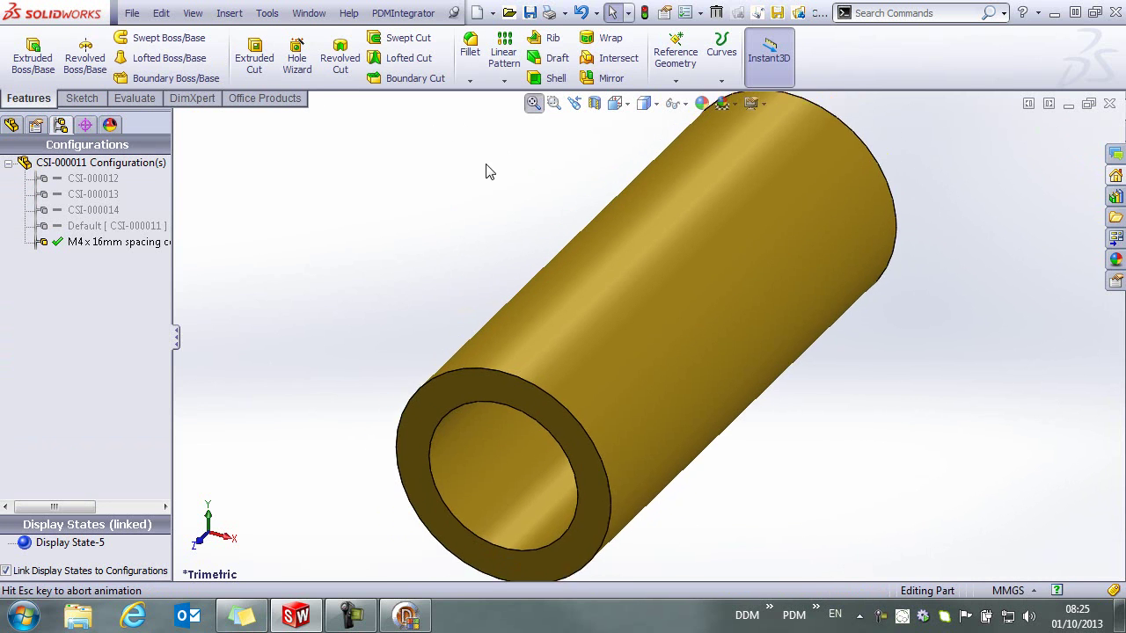
Step: Save the current configuration to the vault as CSI-000015, type CSI Parts and Assemblies
{"action": "left_click", "coordinate": [403, 12]}
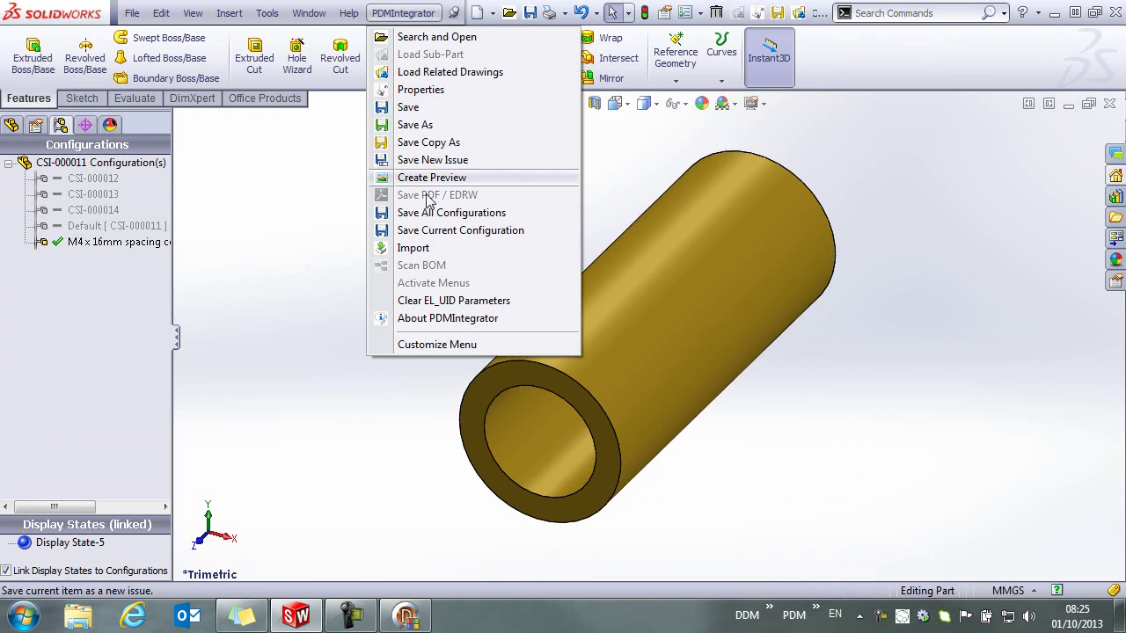
{"action": "left_click", "coordinate": [450, 231]}
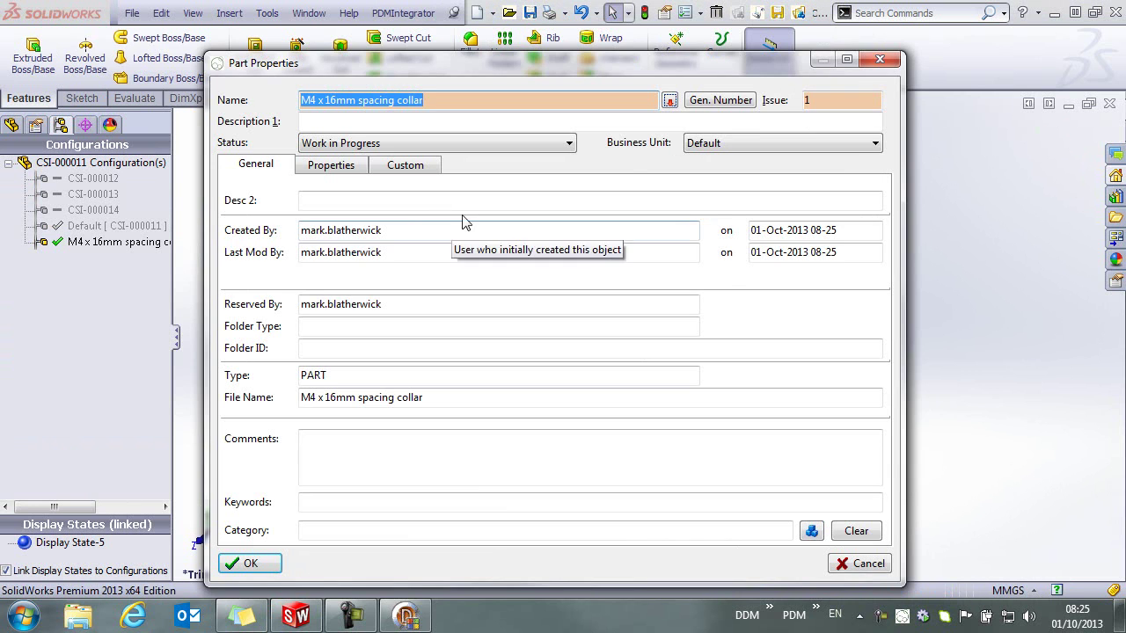
{"action": "left_click", "coordinate": [717, 100]}
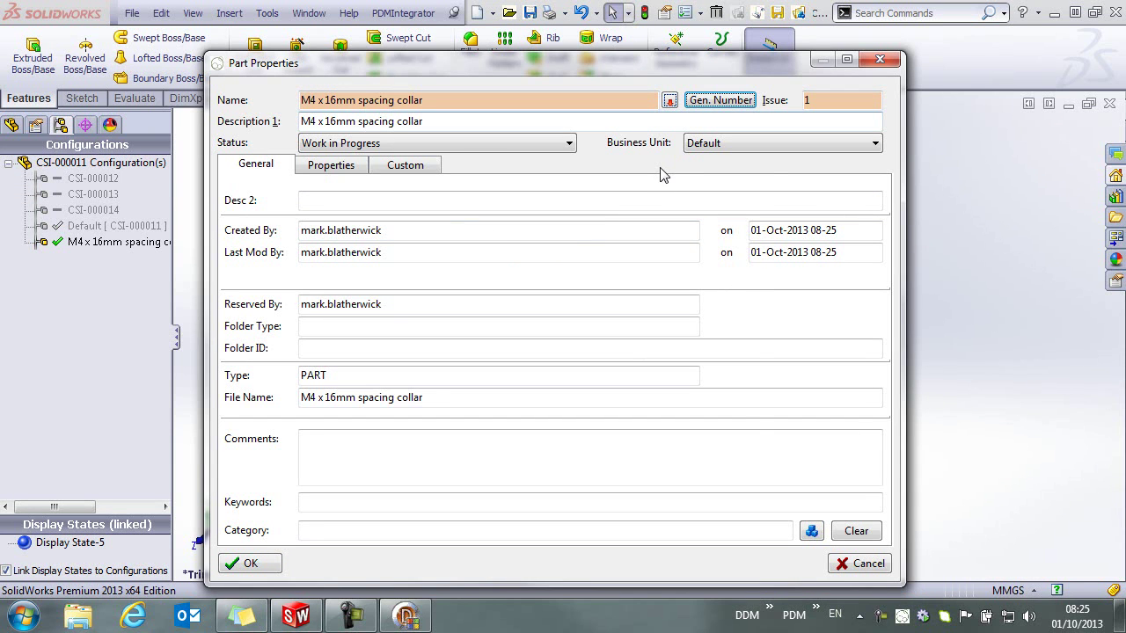
{"action": "left_click", "coordinate": [522, 199]}
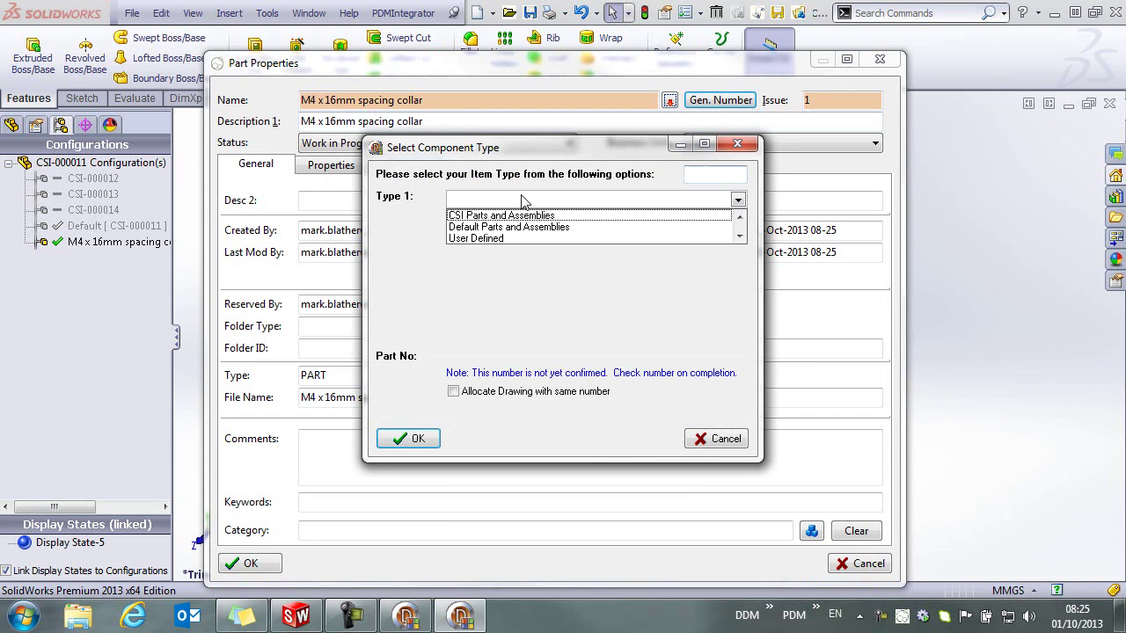
{"action": "left_click", "coordinate": [497, 215]}
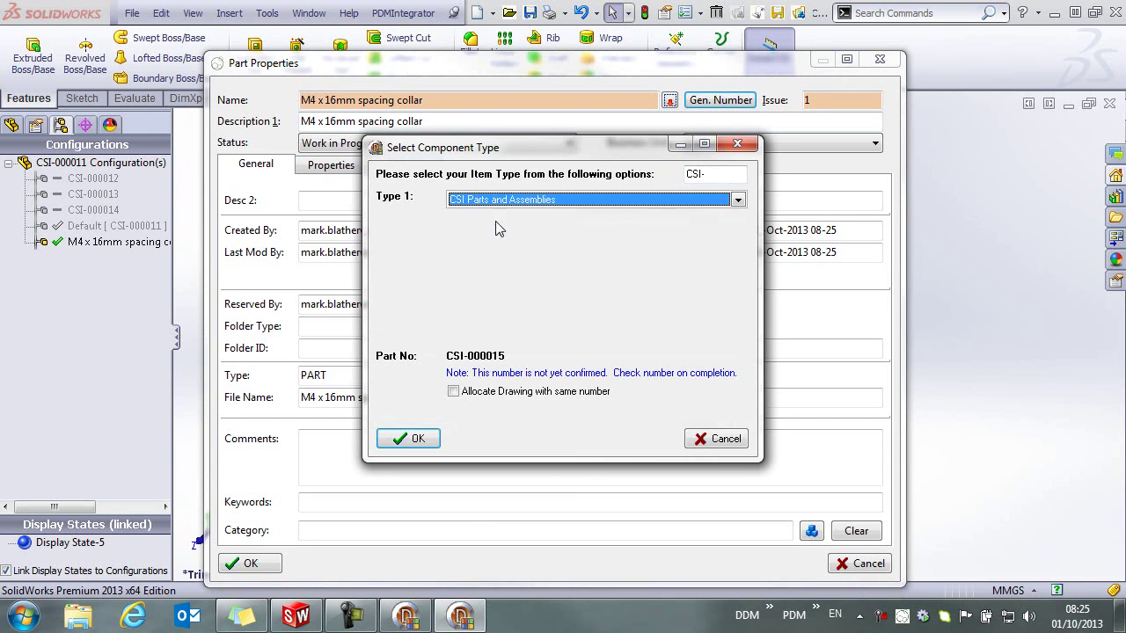
{"action": "left_click", "coordinate": [405, 438]}
{"action": "left_click", "coordinate": [250, 564]}
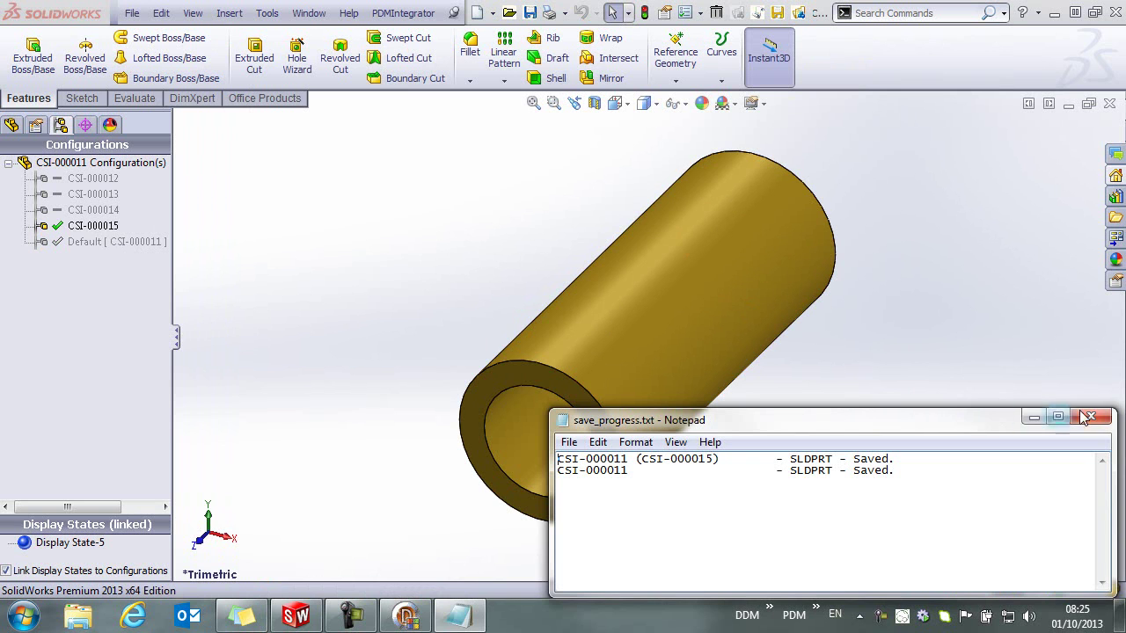
{"action": "left_click", "coordinate": [1093, 416]}
Step: Close the part, then set CSI-000015 in the Library folder to the Released state
{"action": "left_click", "coordinate": [1109, 102]}
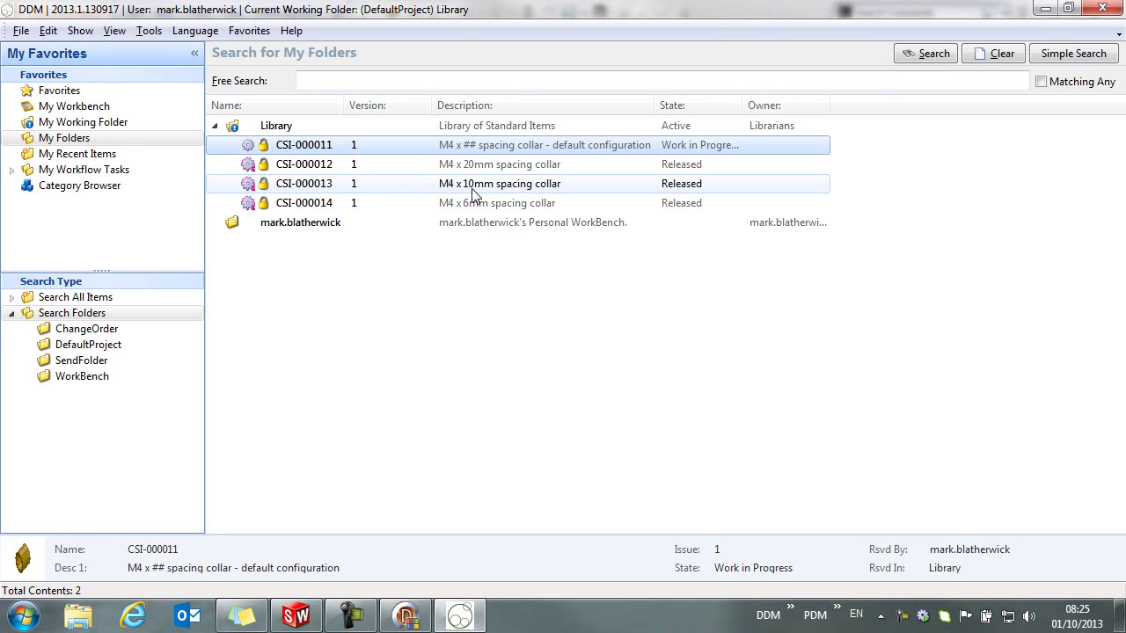
{"action": "double_click", "coordinate": [284, 124]}
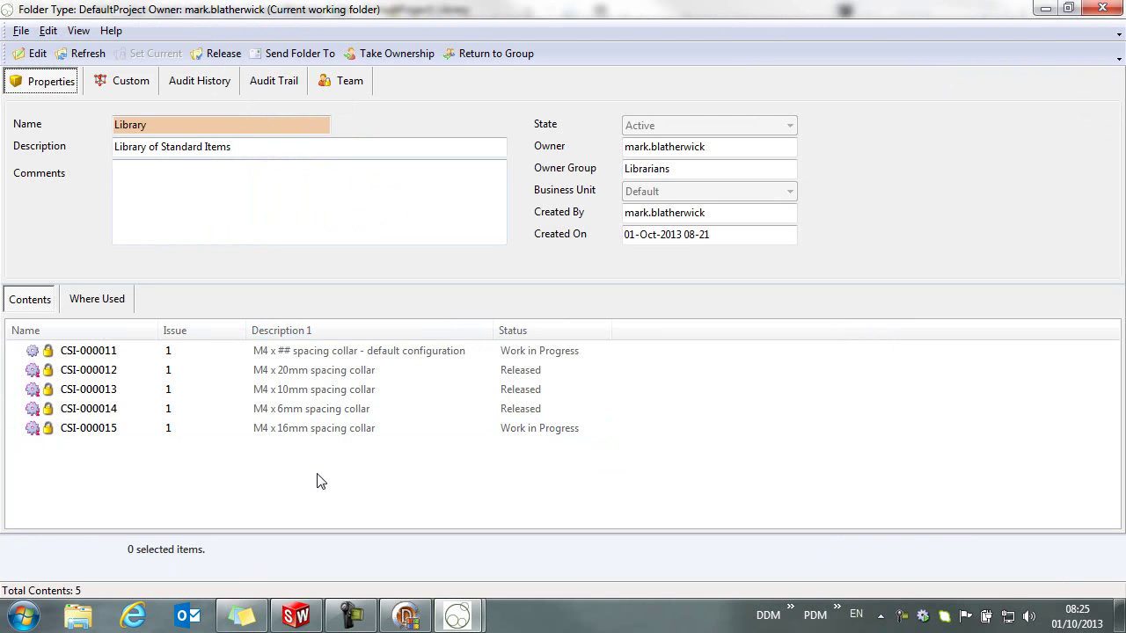
{"action": "left_click", "coordinate": [295, 438]}
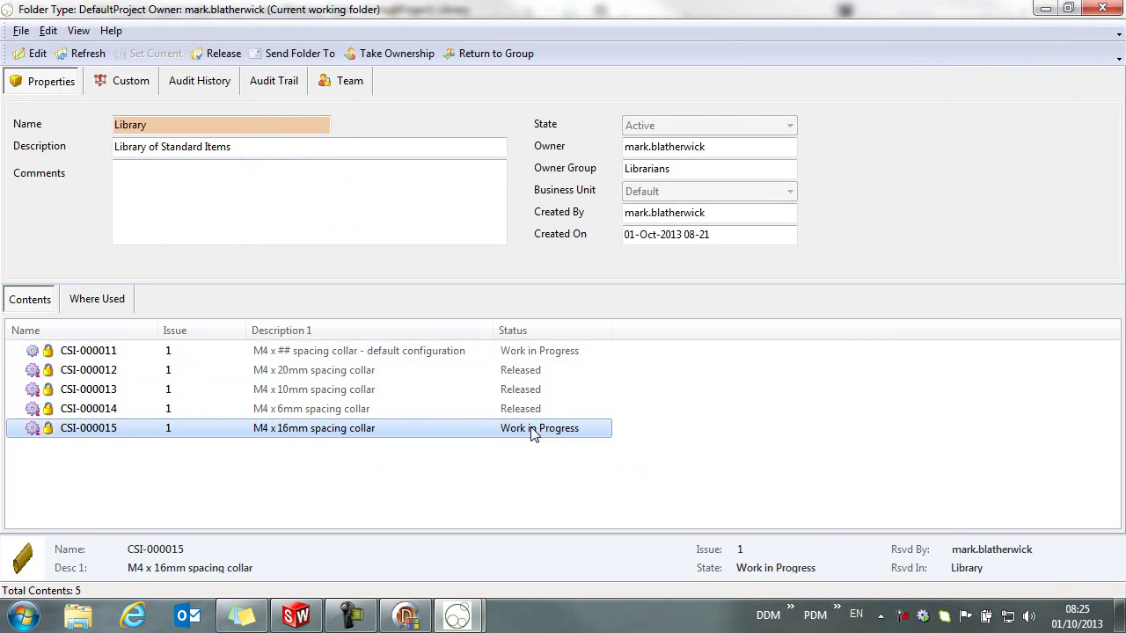
{"action": "right_click", "coordinate": [319, 432]}
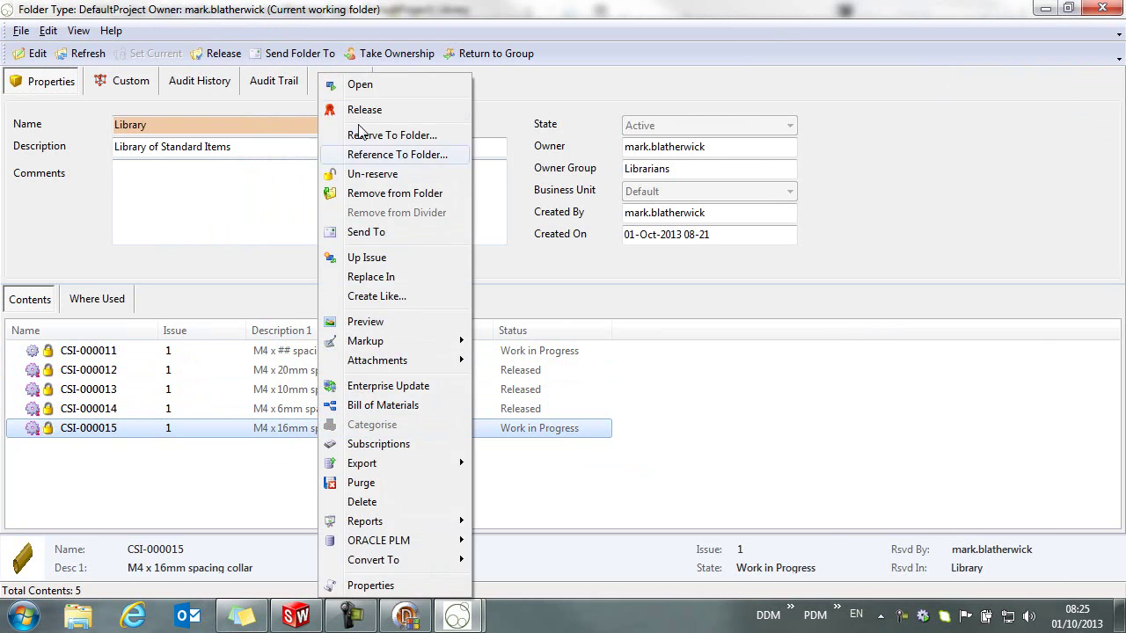
{"action": "left_click", "coordinate": [367, 111]}
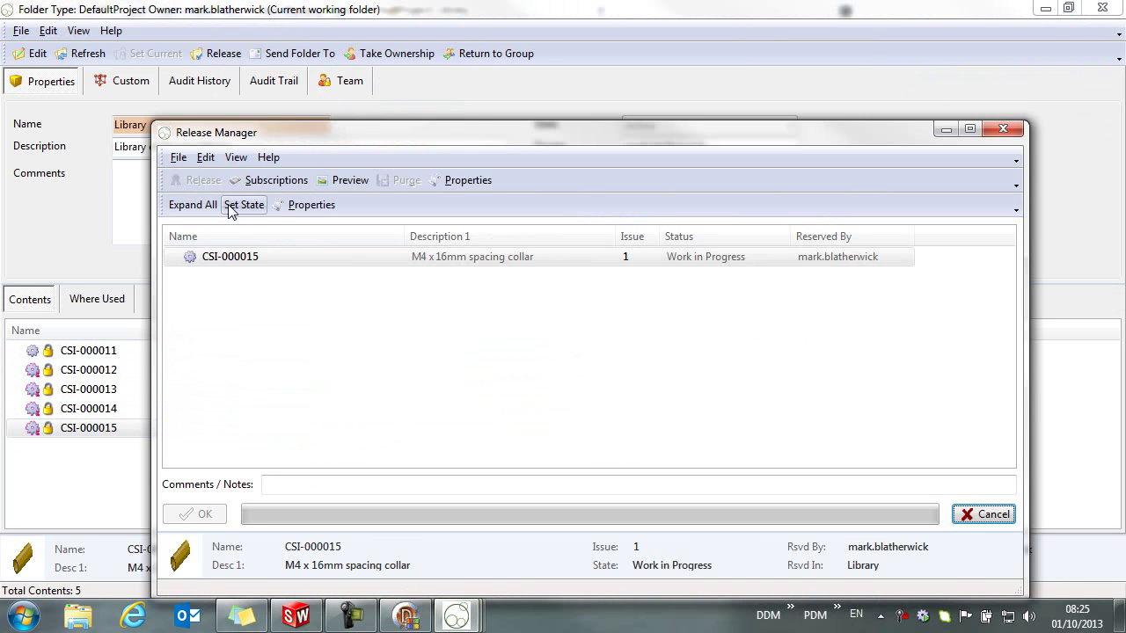
{"action": "left_click", "coordinate": [255, 269]}
{"action": "left_click", "coordinate": [244, 204]}
{"action": "left_click", "coordinate": [318, 143]}
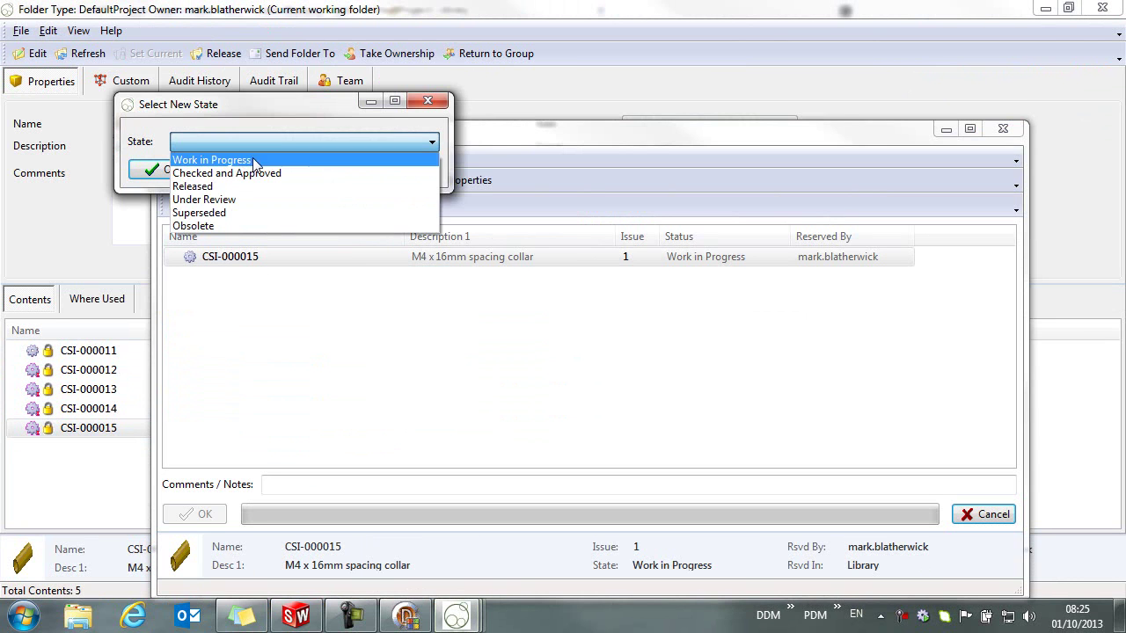
{"action": "left_click", "coordinate": [239, 186]}
{"action": "left_click", "coordinate": [151, 170]}
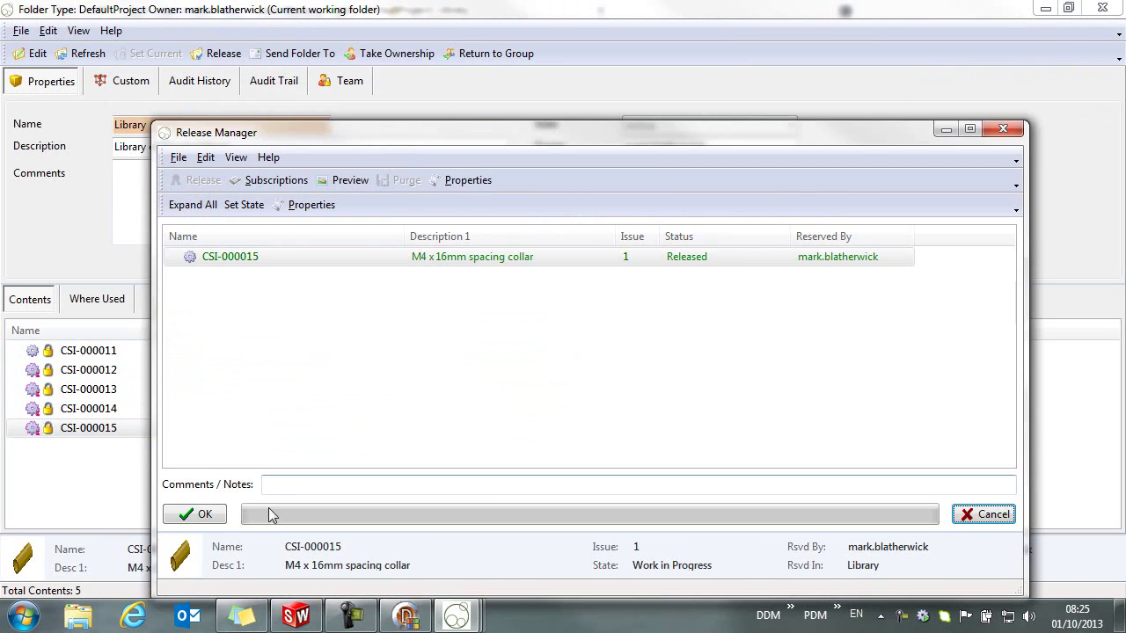
{"action": "left_click", "coordinate": [204, 515]}
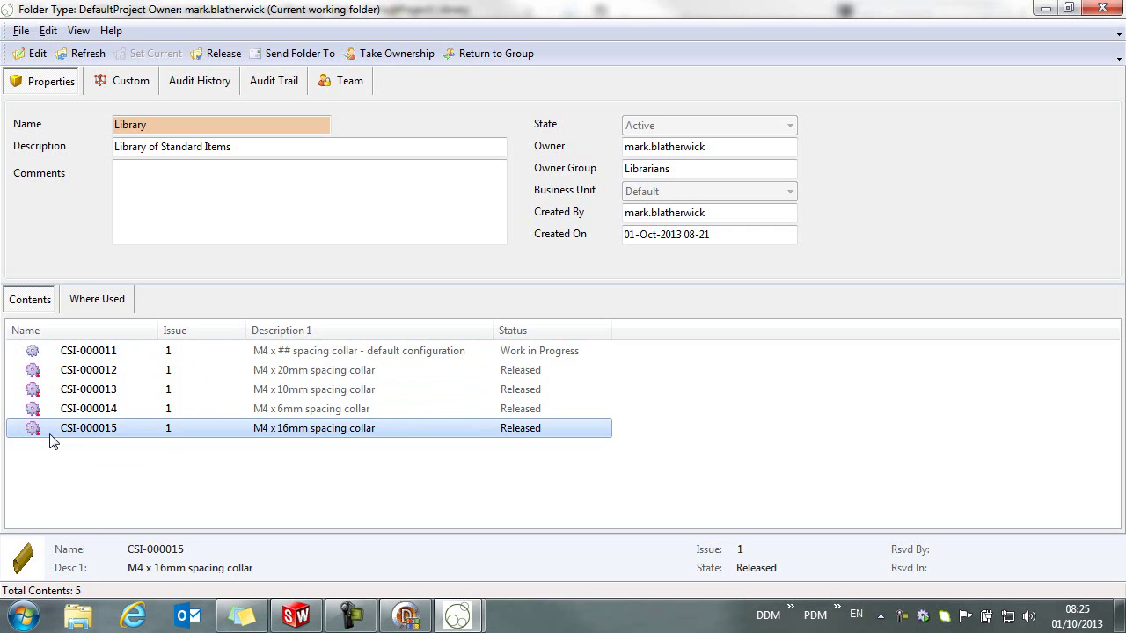
Step: Reserve all five collar items to the Library folder
{"action": "left_click_drag", "start_coordinate": [138, 469], "coordinate": [74, 353]}
{"action": "right_click", "coordinate": [85, 353]}
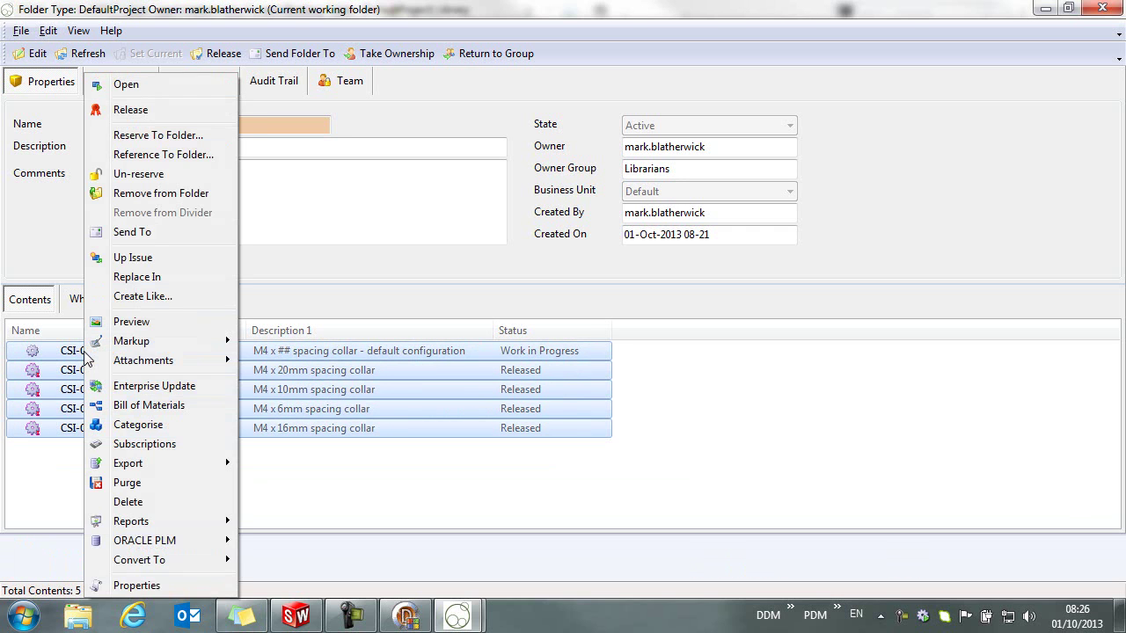
{"action": "left_click", "coordinate": [188, 138]}
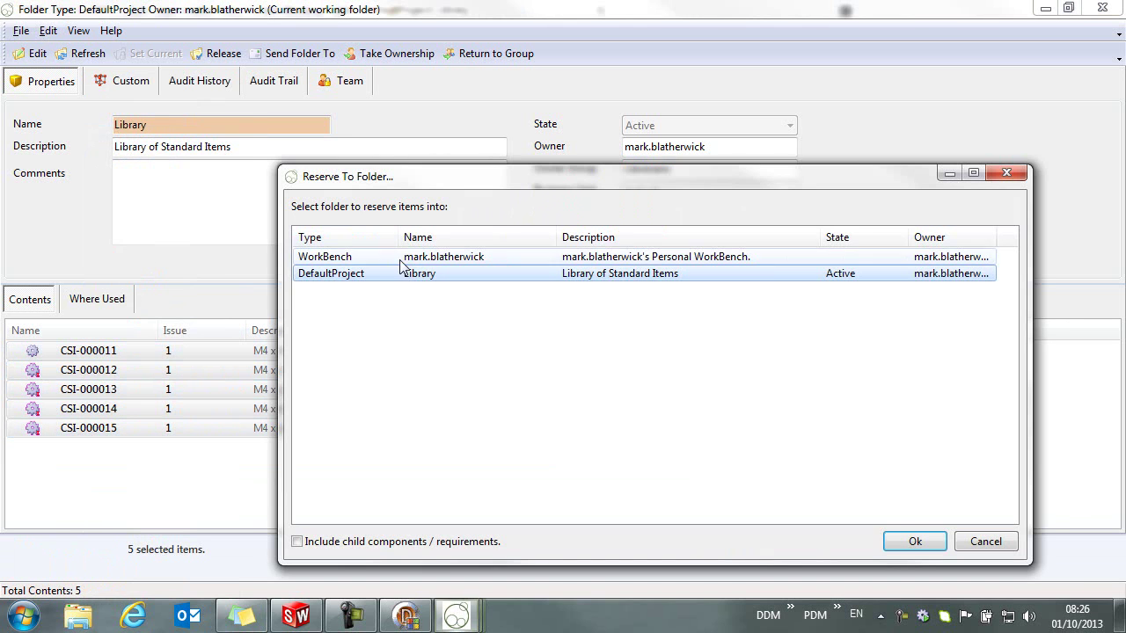
{"action": "left_click", "coordinate": [914, 540]}
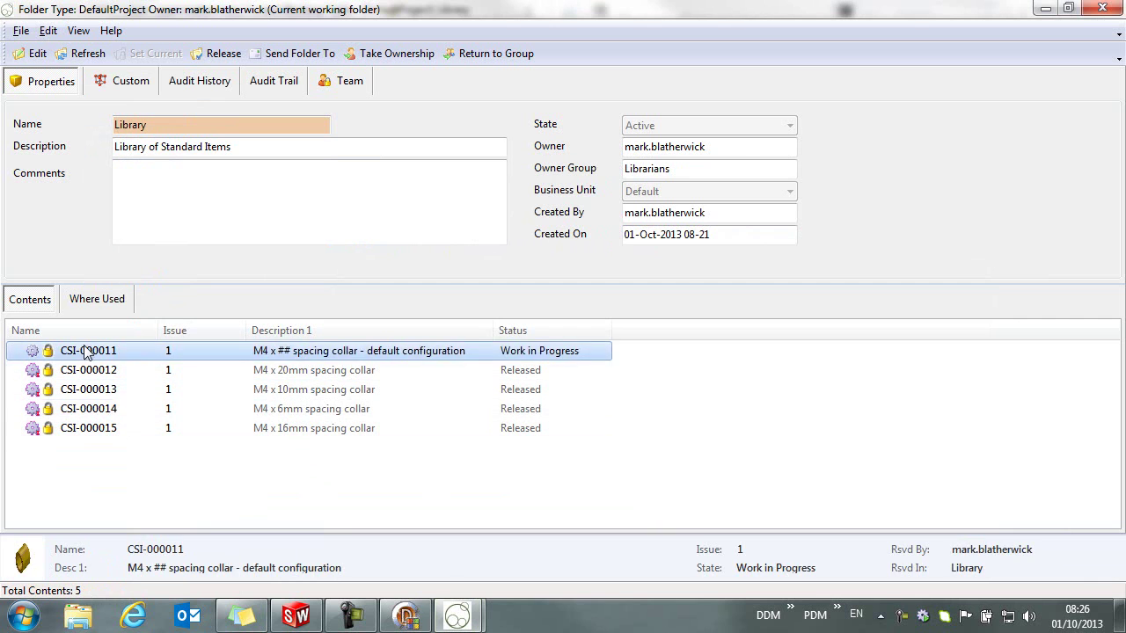
{"action": "left_click", "coordinate": [280, 480]}
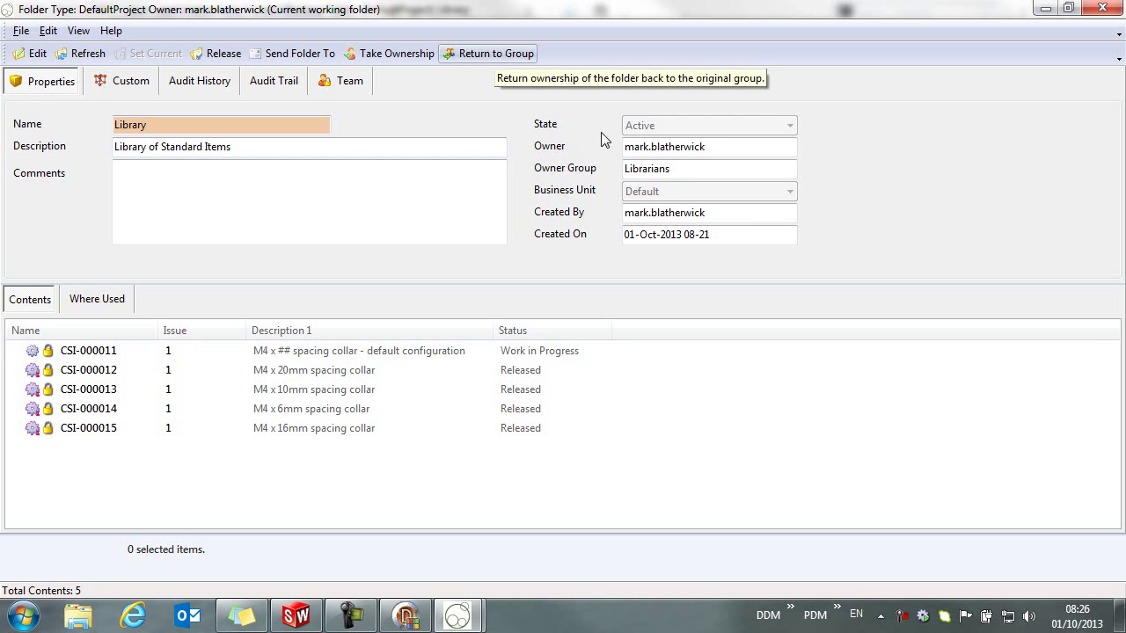
Step: Return Library ownership to the Librarians group and make the personal WorkBench the working folder
{"action": "left_click", "coordinate": [500, 54]}
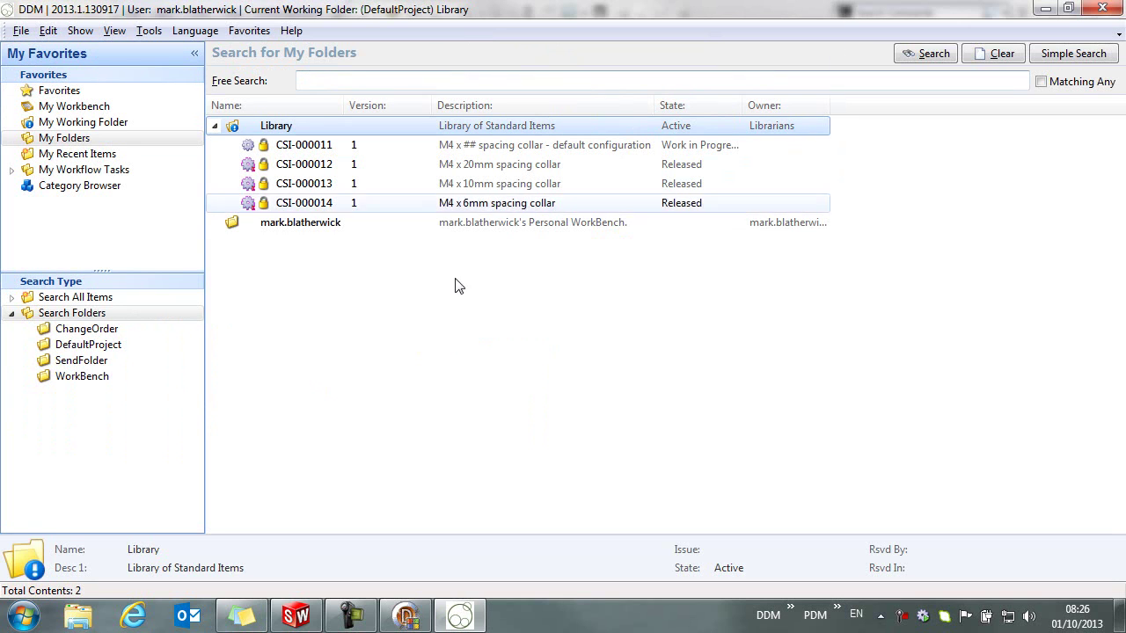
{"action": "right_click", "coordinate": [285, 223]}
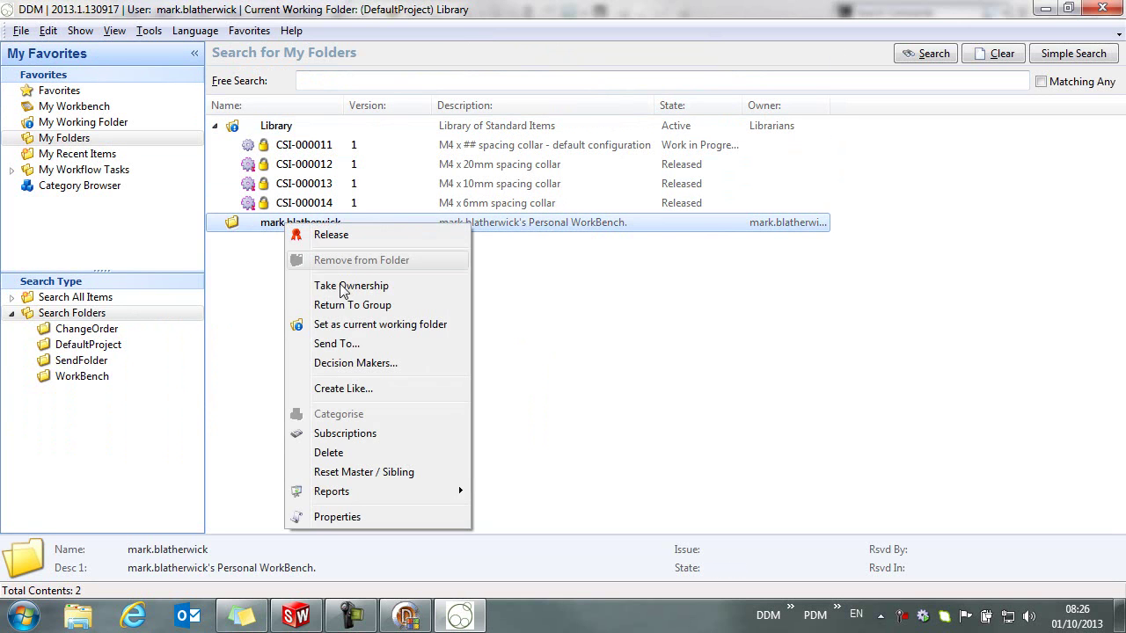
{"action": "left_click", "coordinate": [360, 325]}
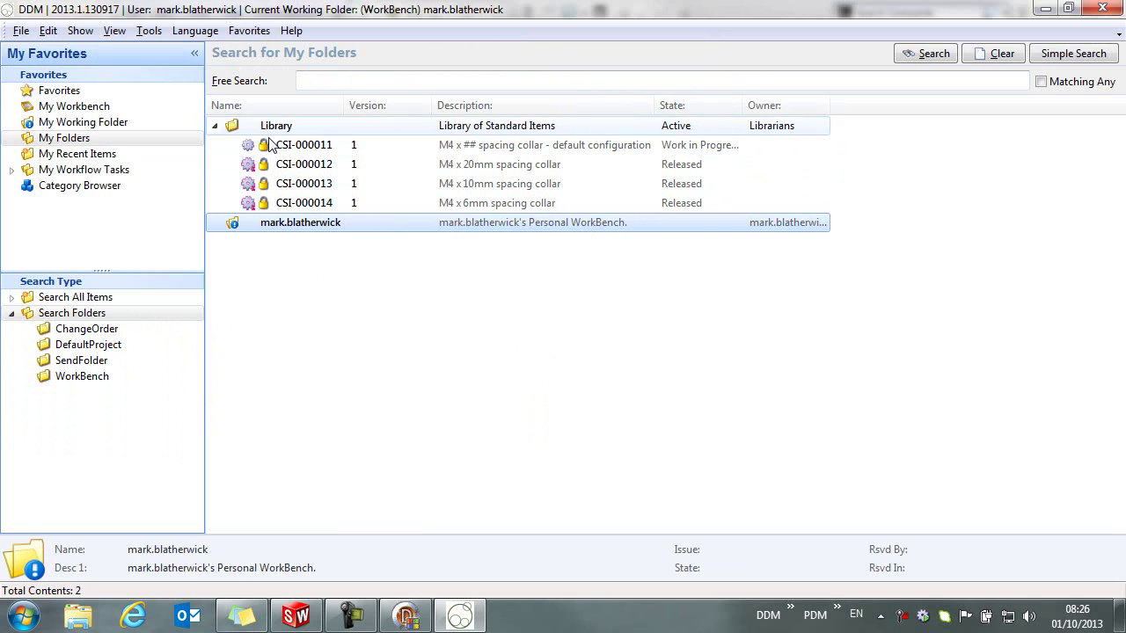